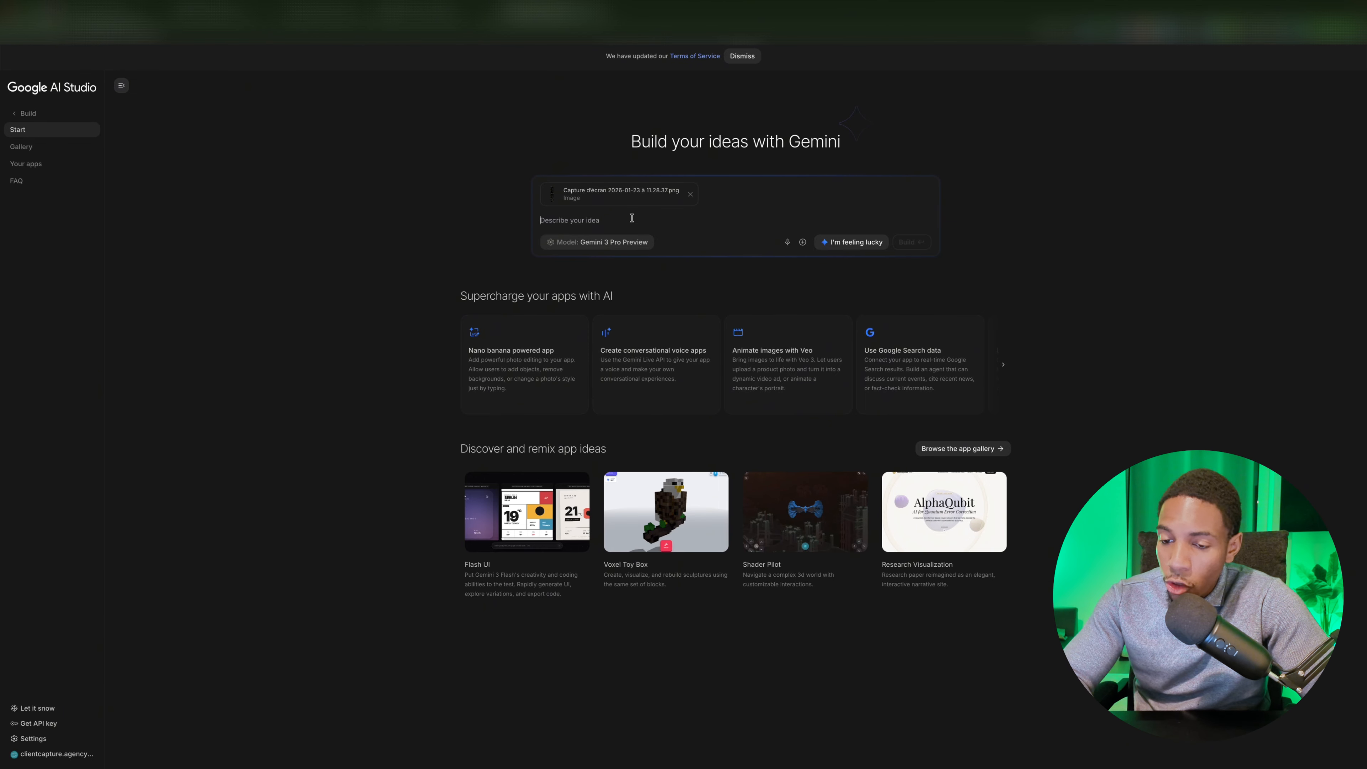
Generate a premium French website for a high-end sports coach serving busy entrepreneurs, highlighting efficient training programs and personalised meal plans, inspired by the attached screenshot
text(Crée un site web premium pour un coach sportif haut de gamme spécialisé dans l'accompagnement des entrepreneurs et hommes d'affaires à l'emploi du temps très chargé. Le site doit mettre en avant Des programmes d'entraînement efficaces et Des plans de repas personnalisés)
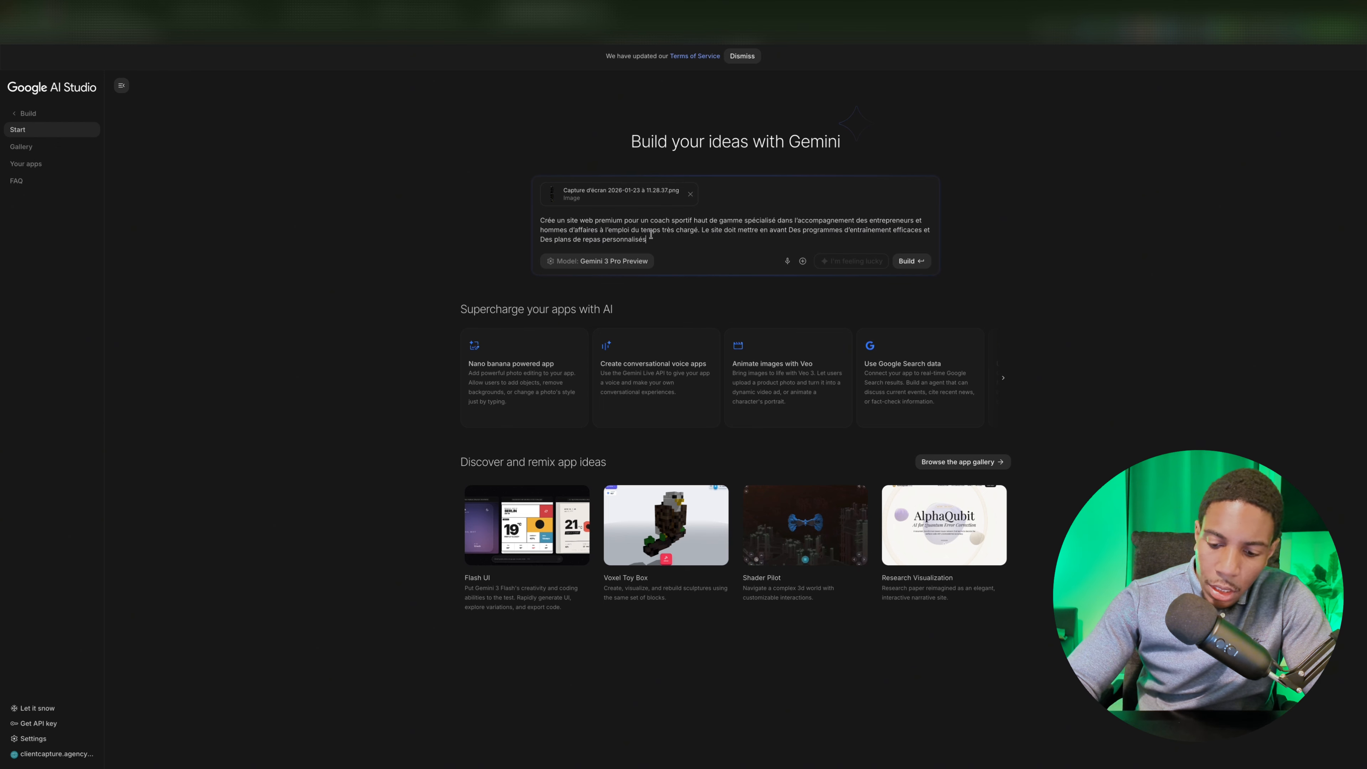
text(spire toi)
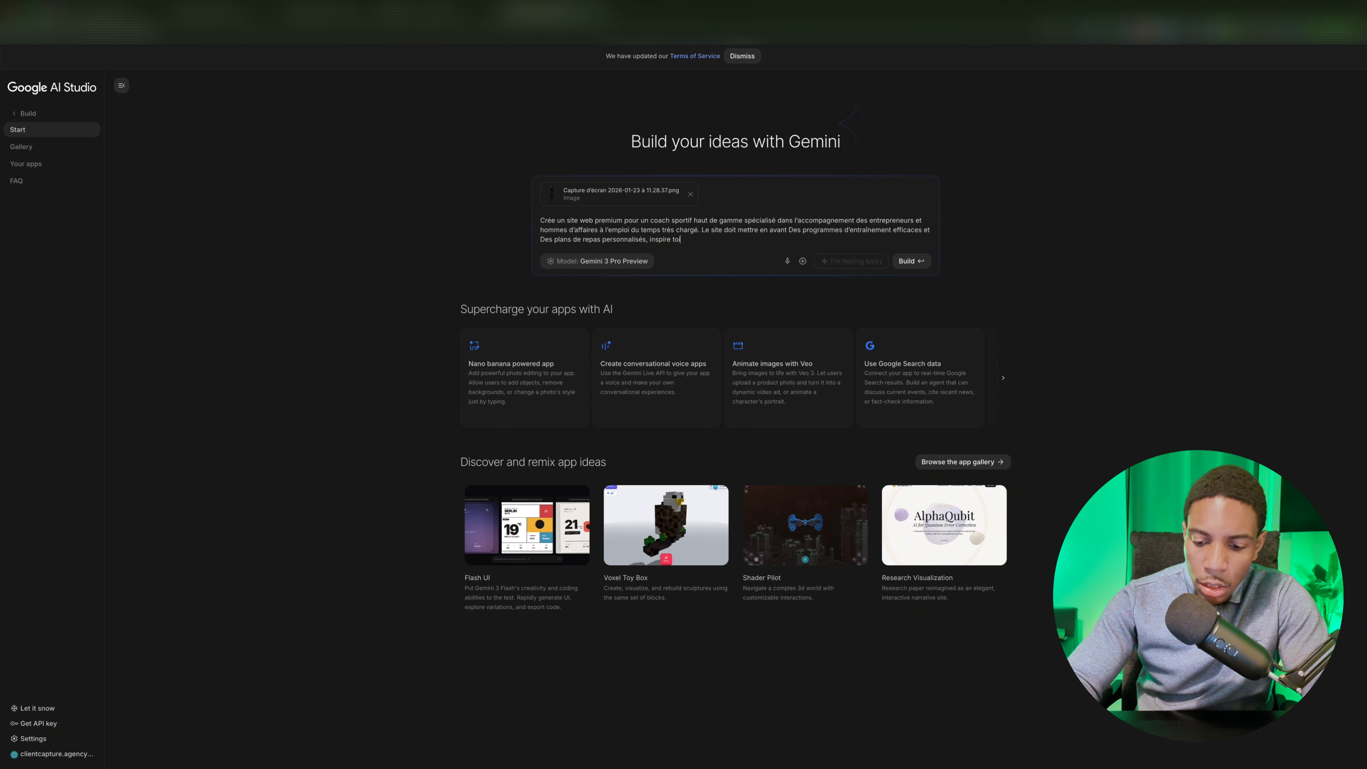
text( de la capture d)
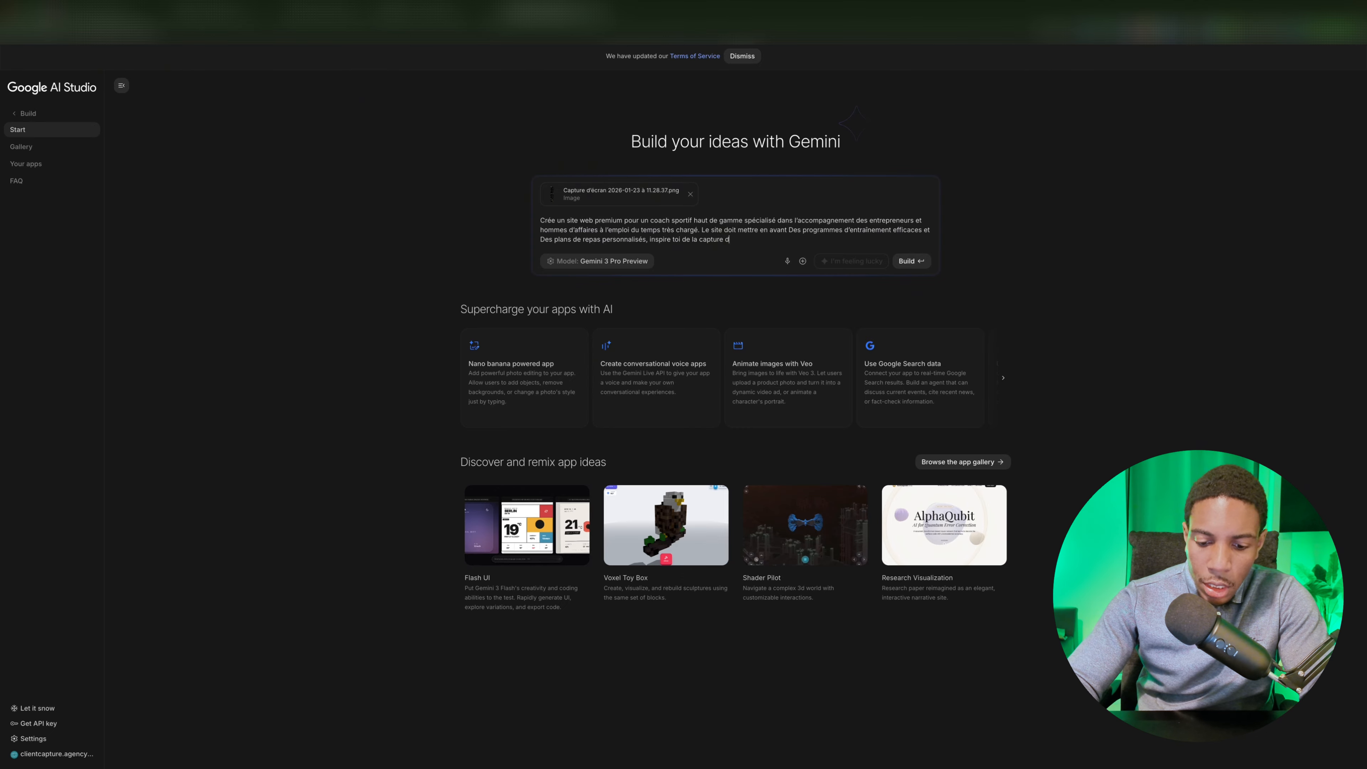
text('écran)
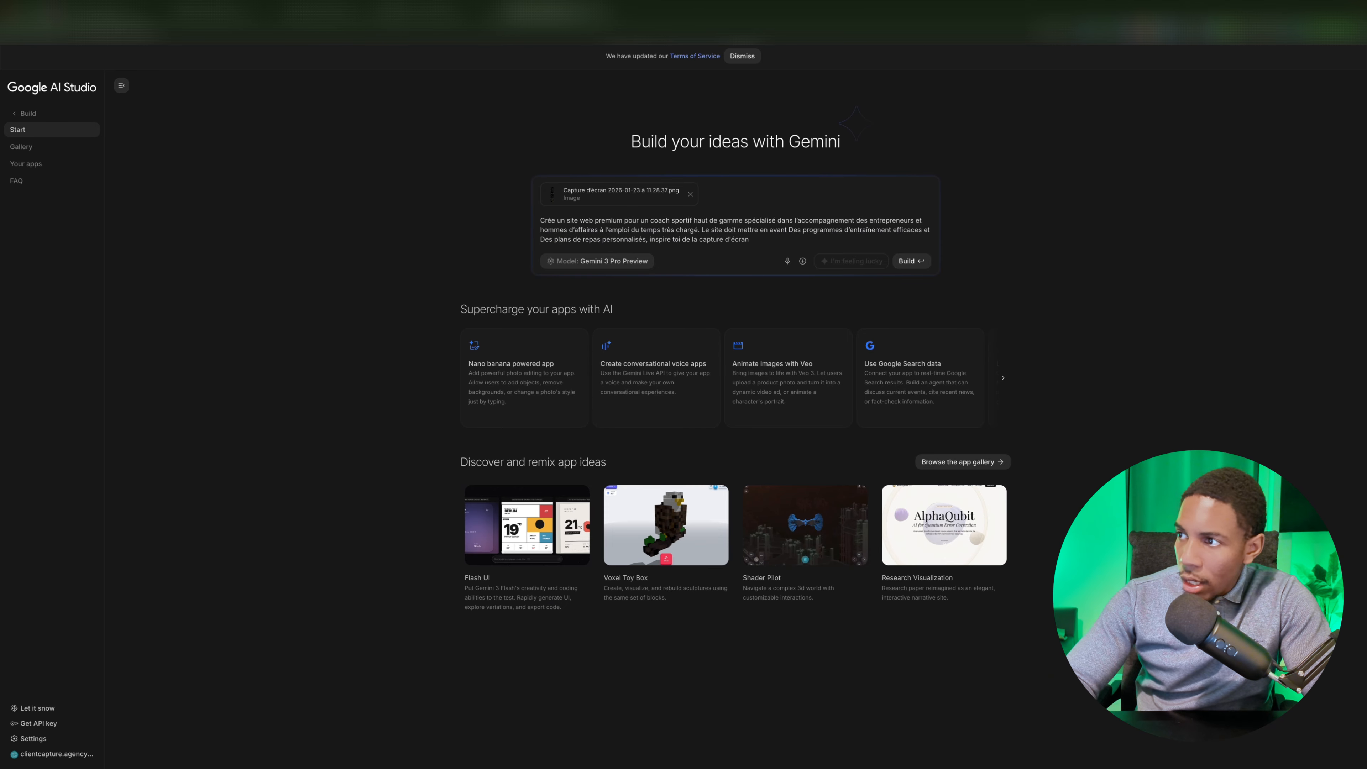
click(911, 262)
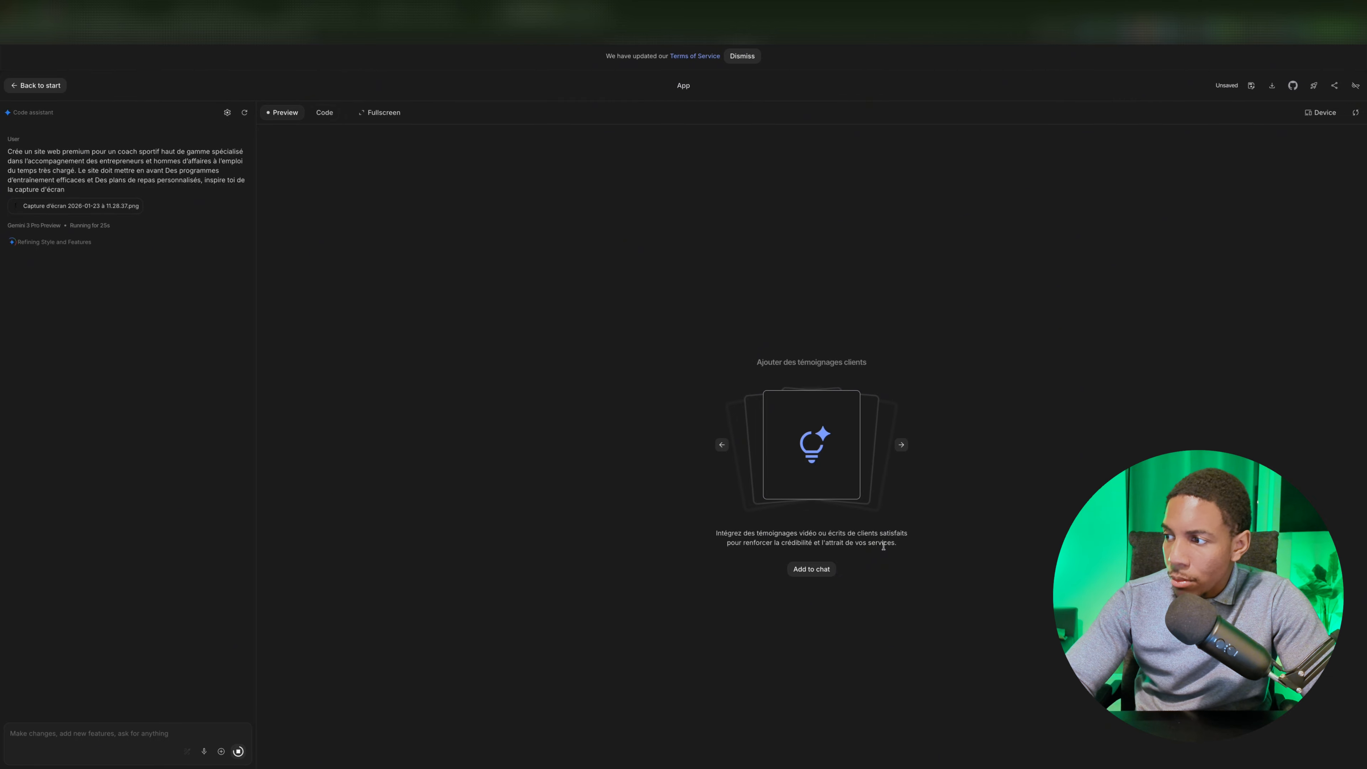
click(901, 444)
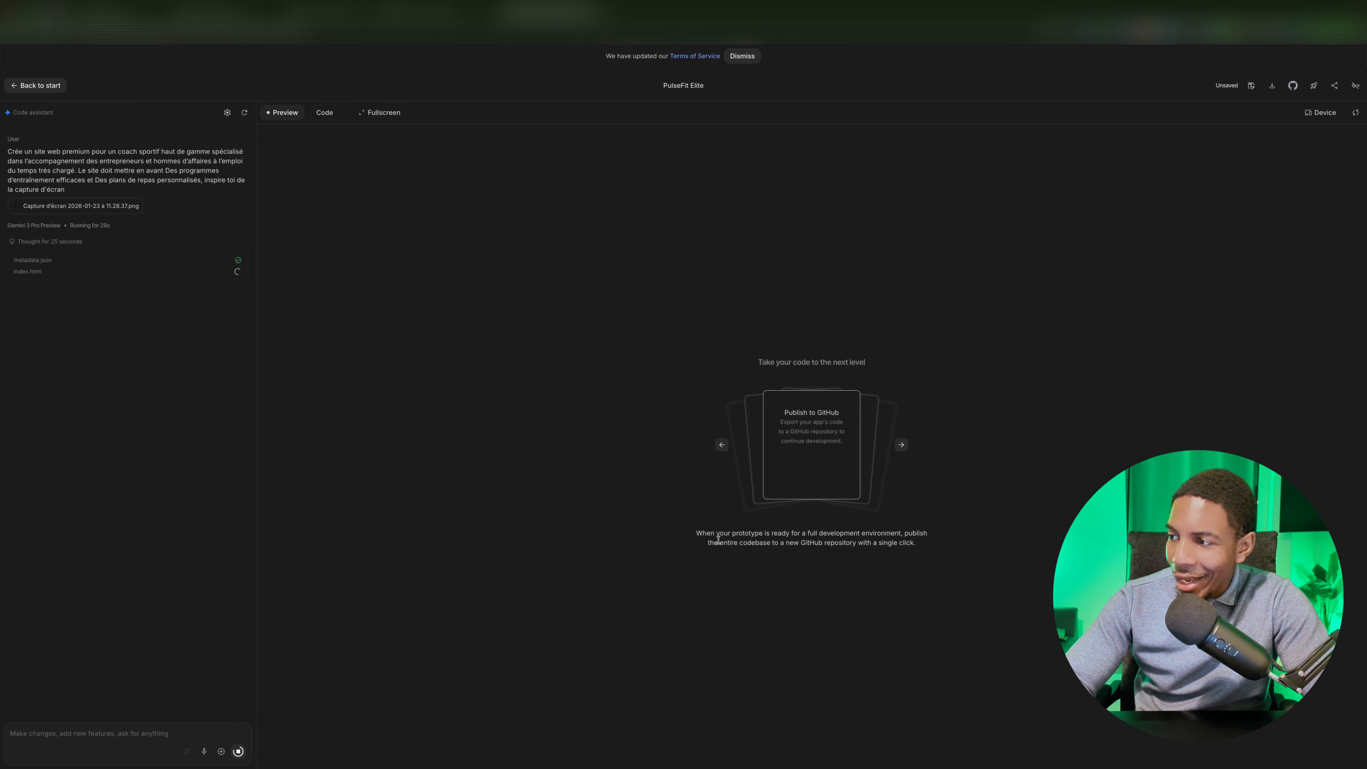
click(901, 444)
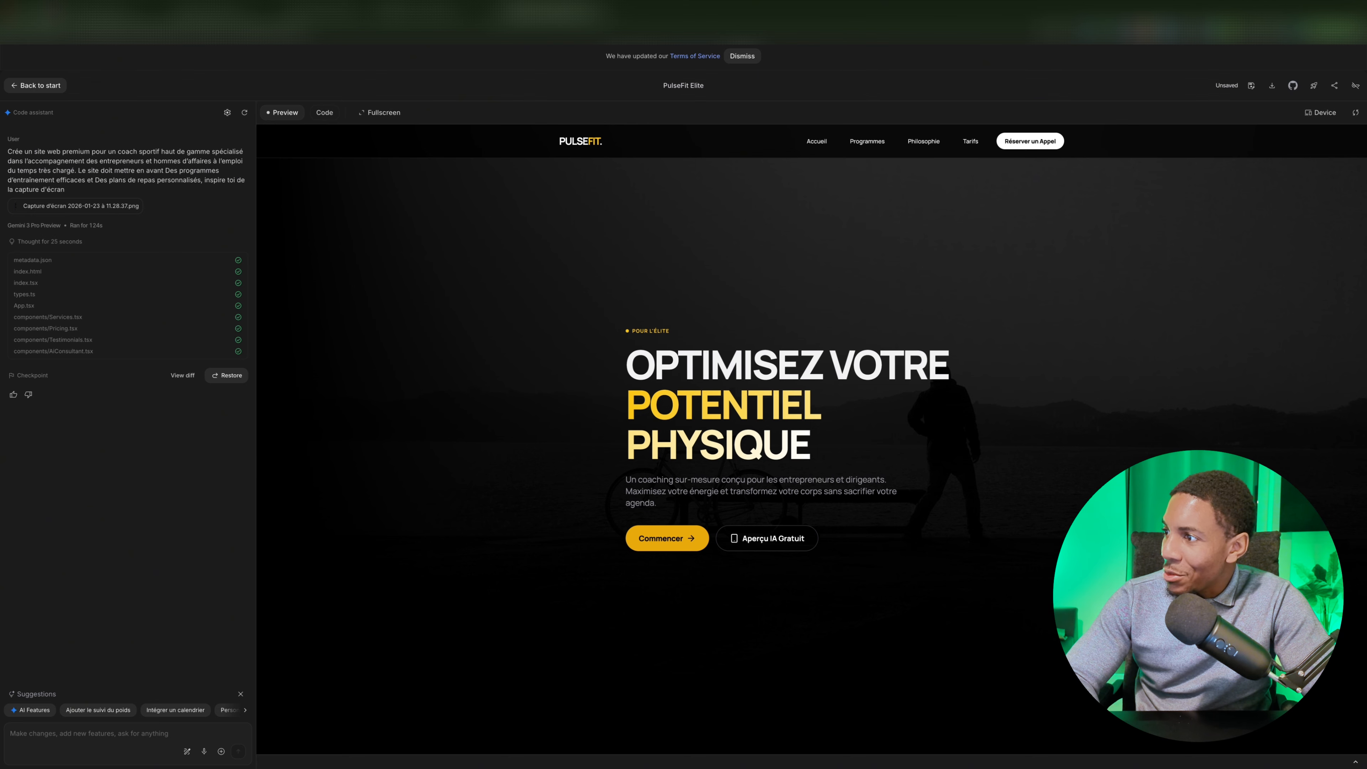
Enlarge the browser page zoom to 110 %
click(1355, 24)
click(1330, 242)
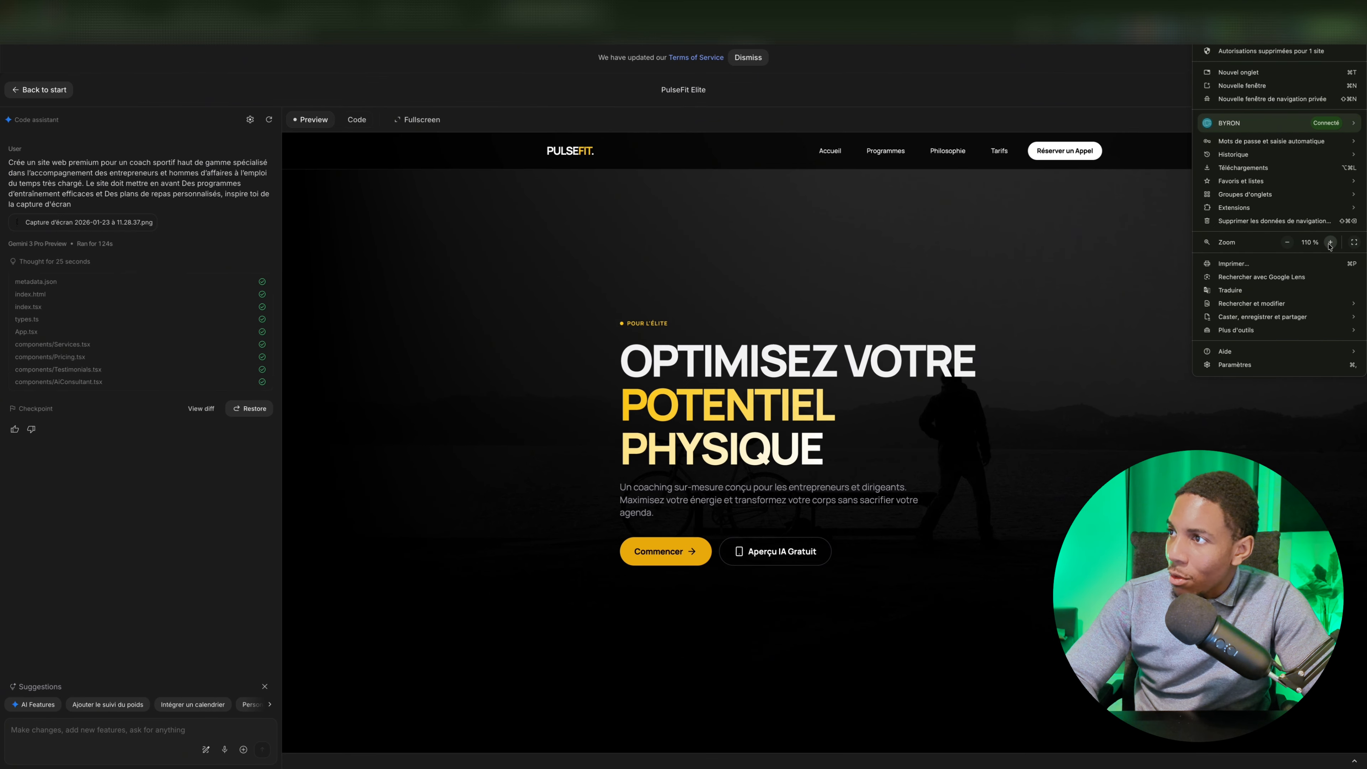
key(Escape)
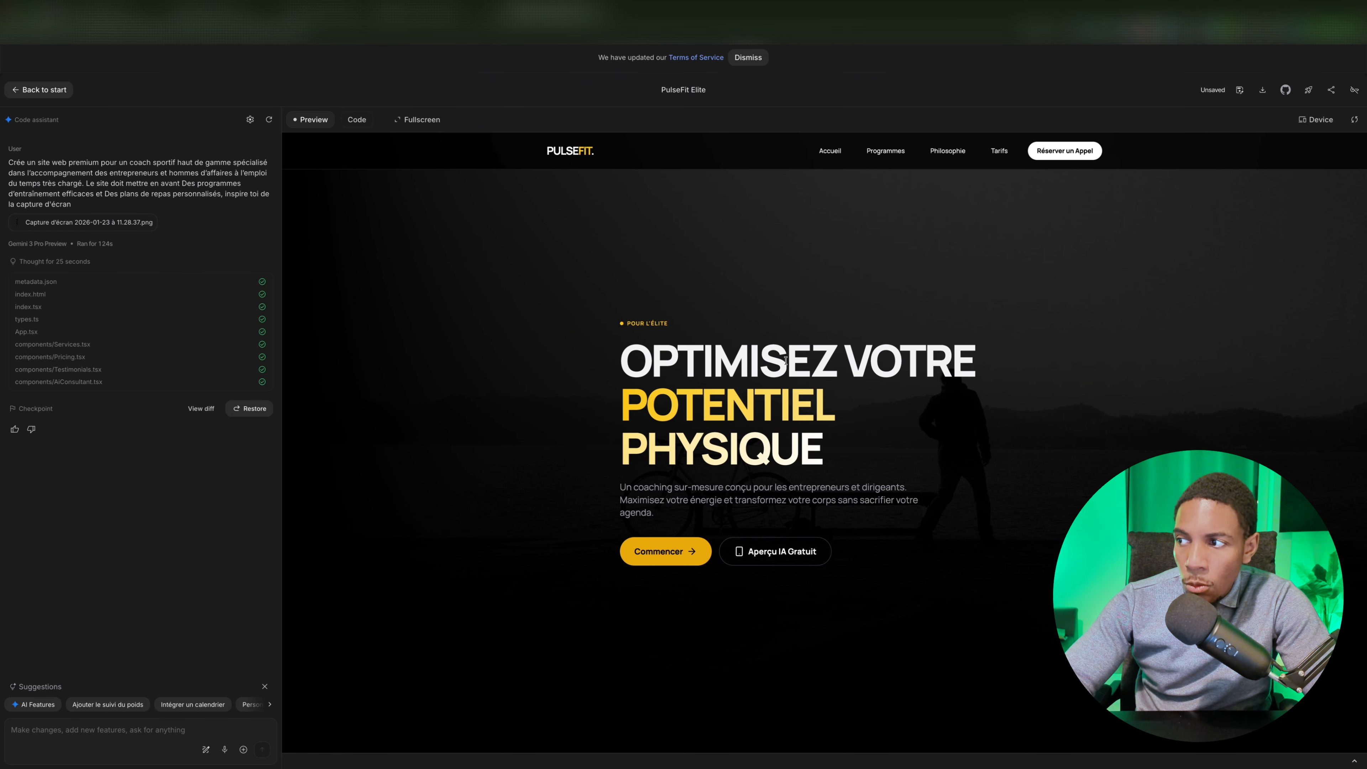
Review the generated PulseFit page section by section, from the hero through services, program, AI preview and pricing to the testimonials and footer
scroll(779, 448, down, 1)
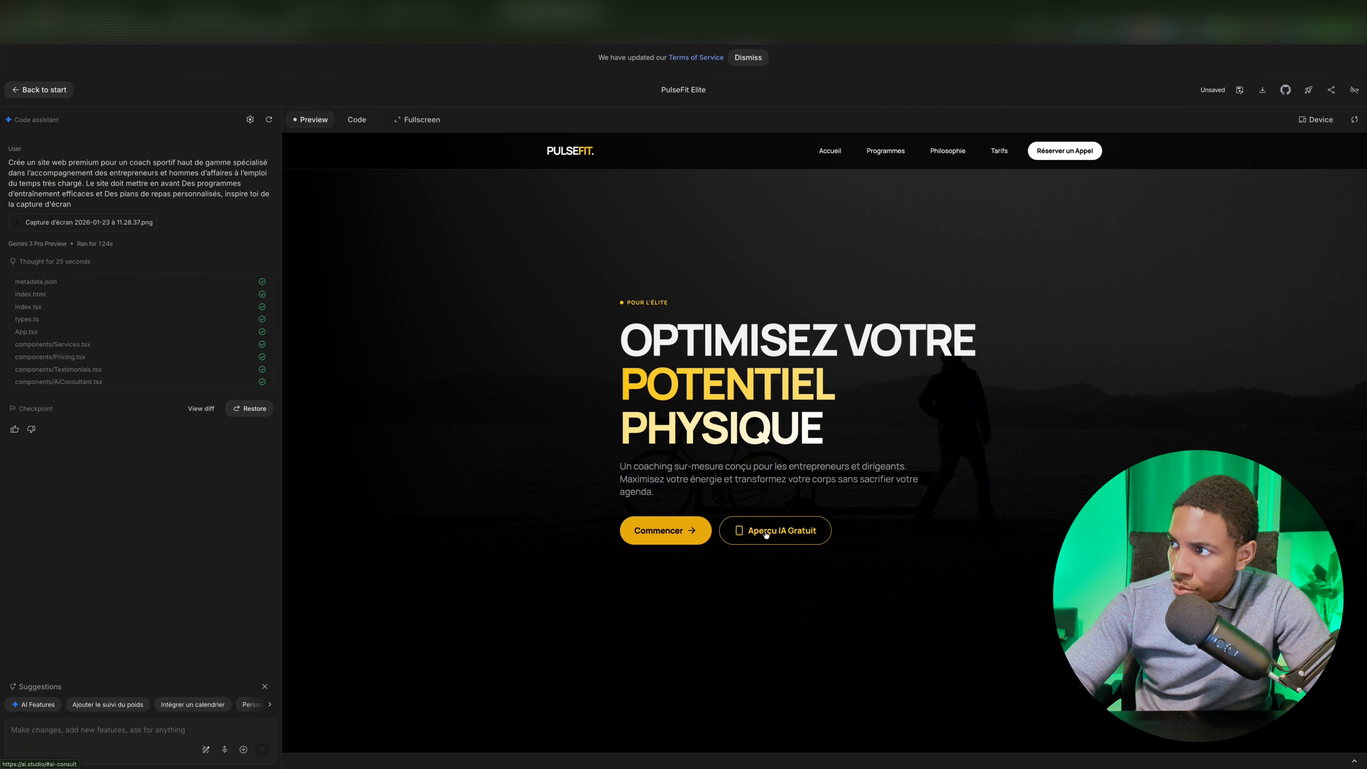
scroll(756, 549, down, 6)
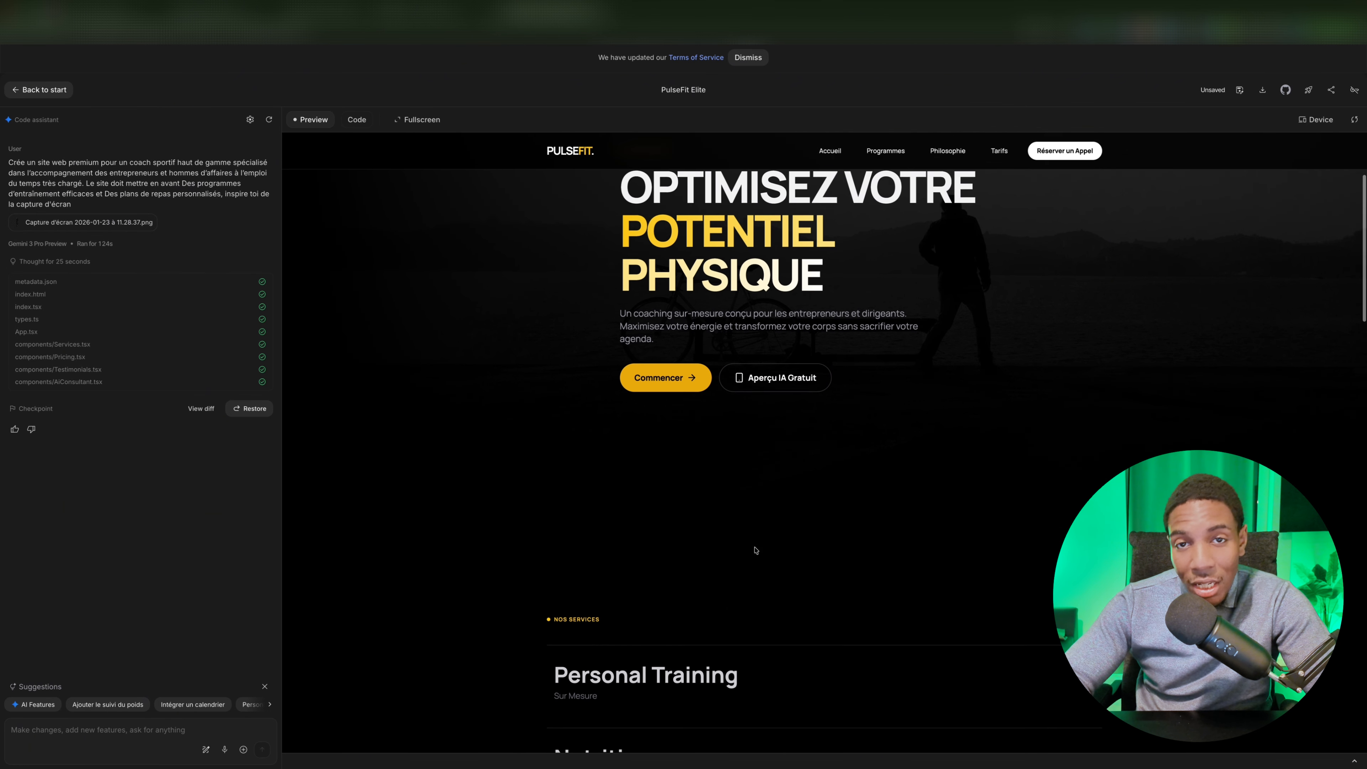
scroll(749, 444, down, 2)
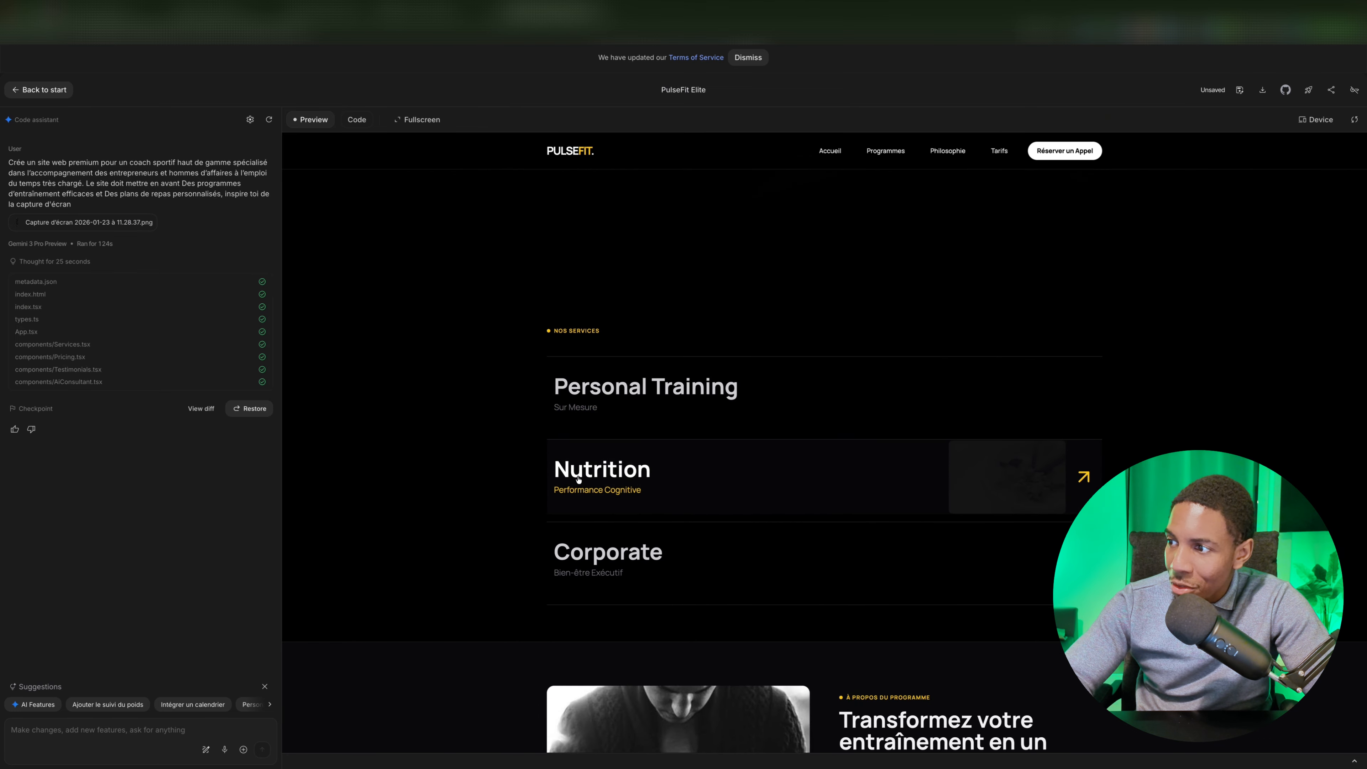
scroll(646, 490, down, 1)
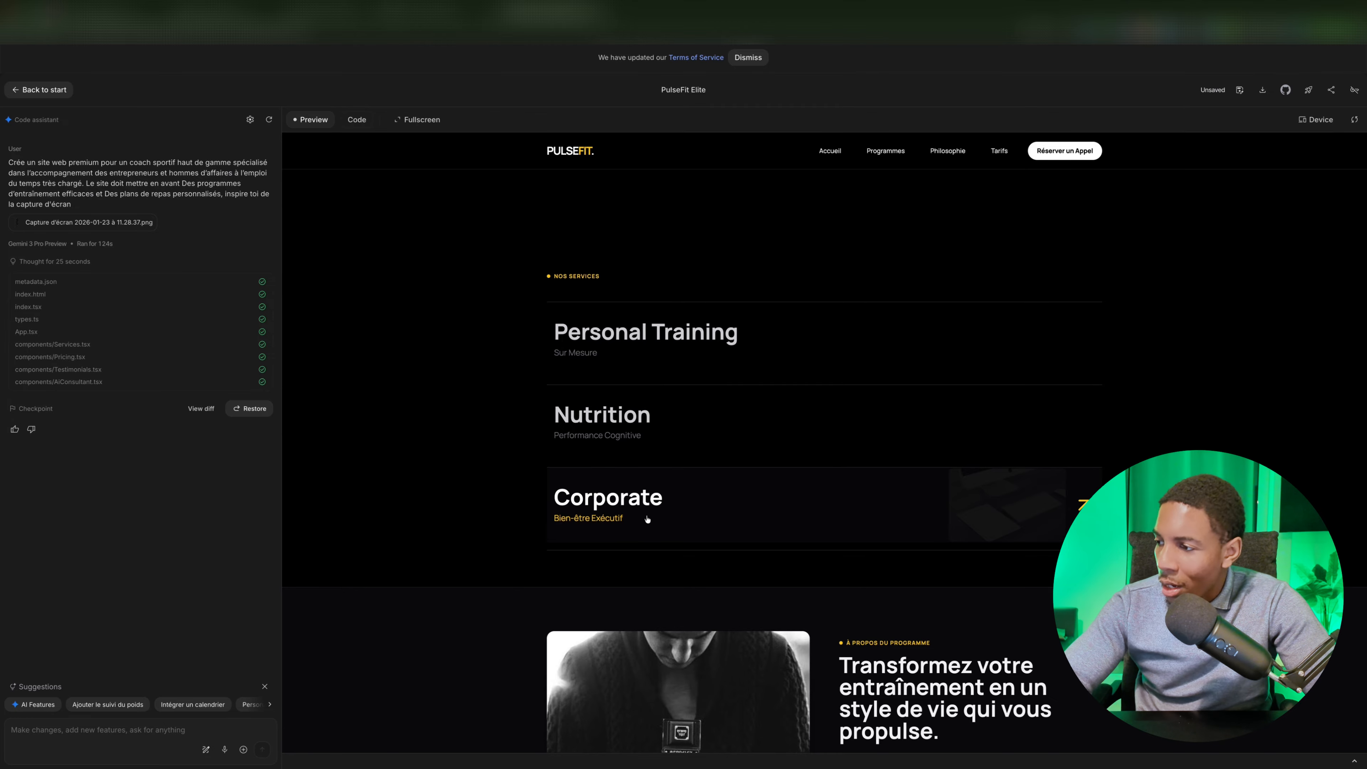
scroll(647, 519, down, 5)
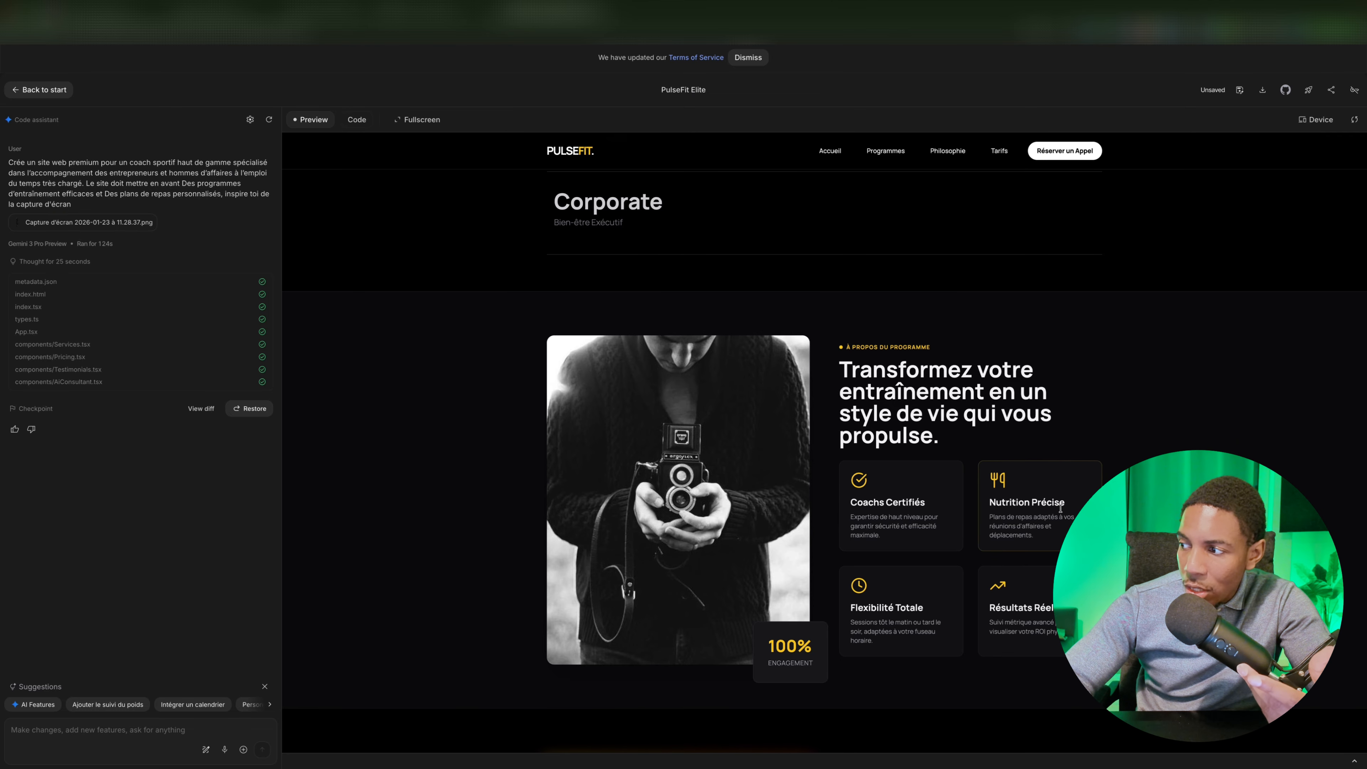
scroll(750, 569, down, 3)
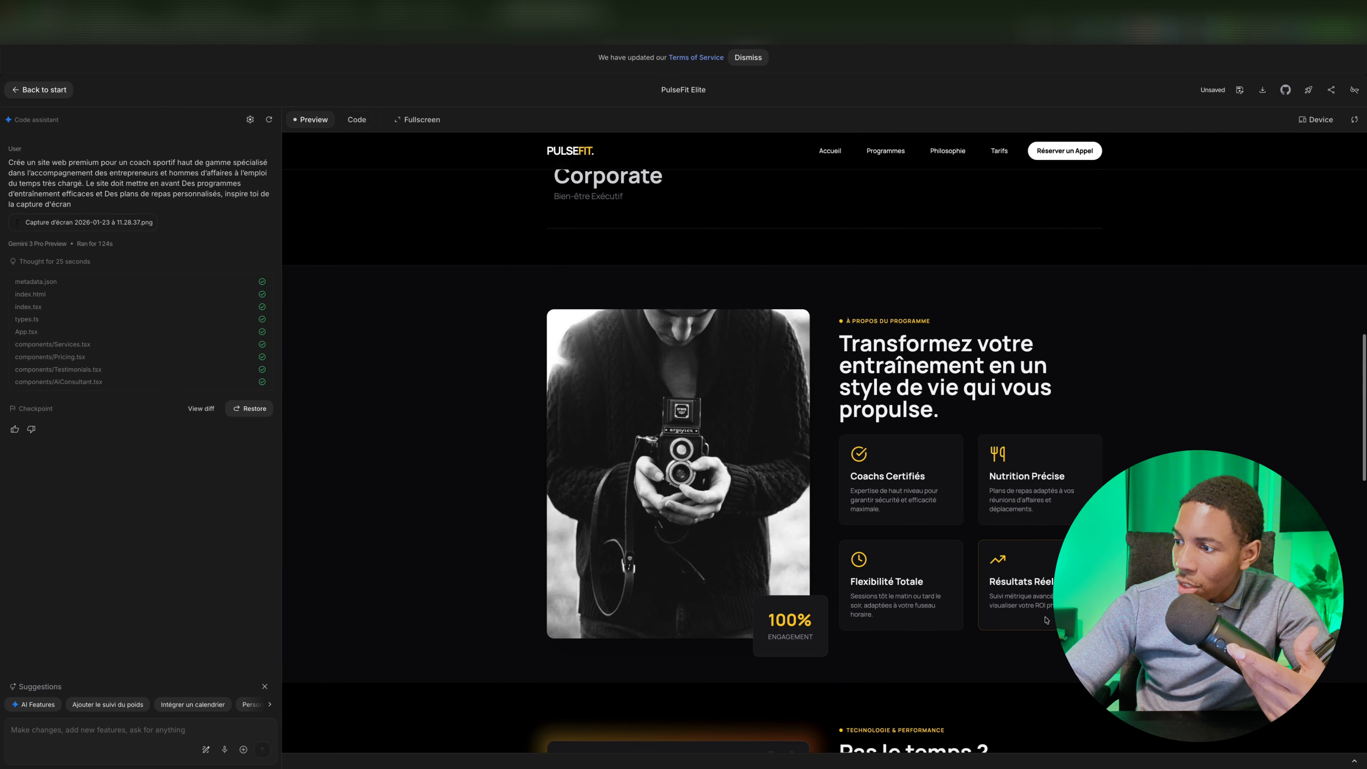
scroll(750, 569, down, 6)
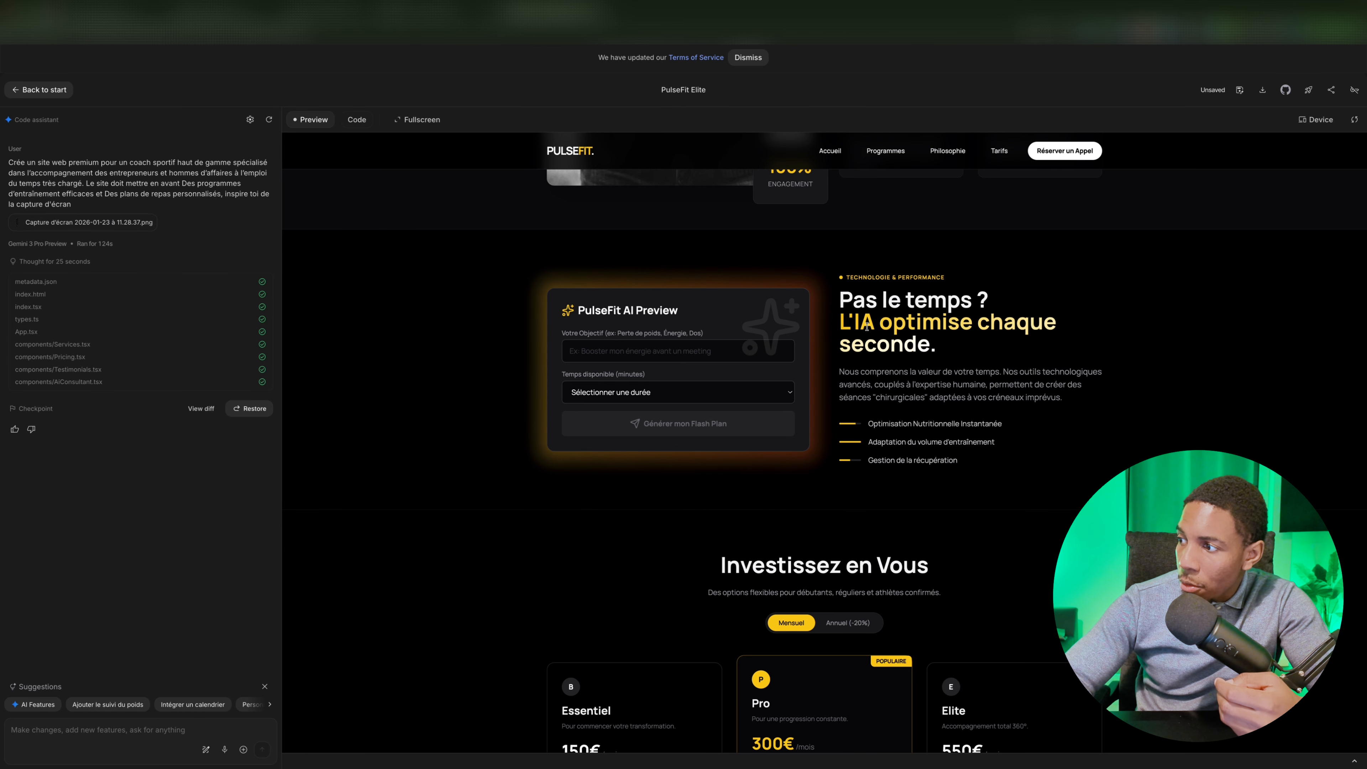
scroll(679, 415, down, 6)
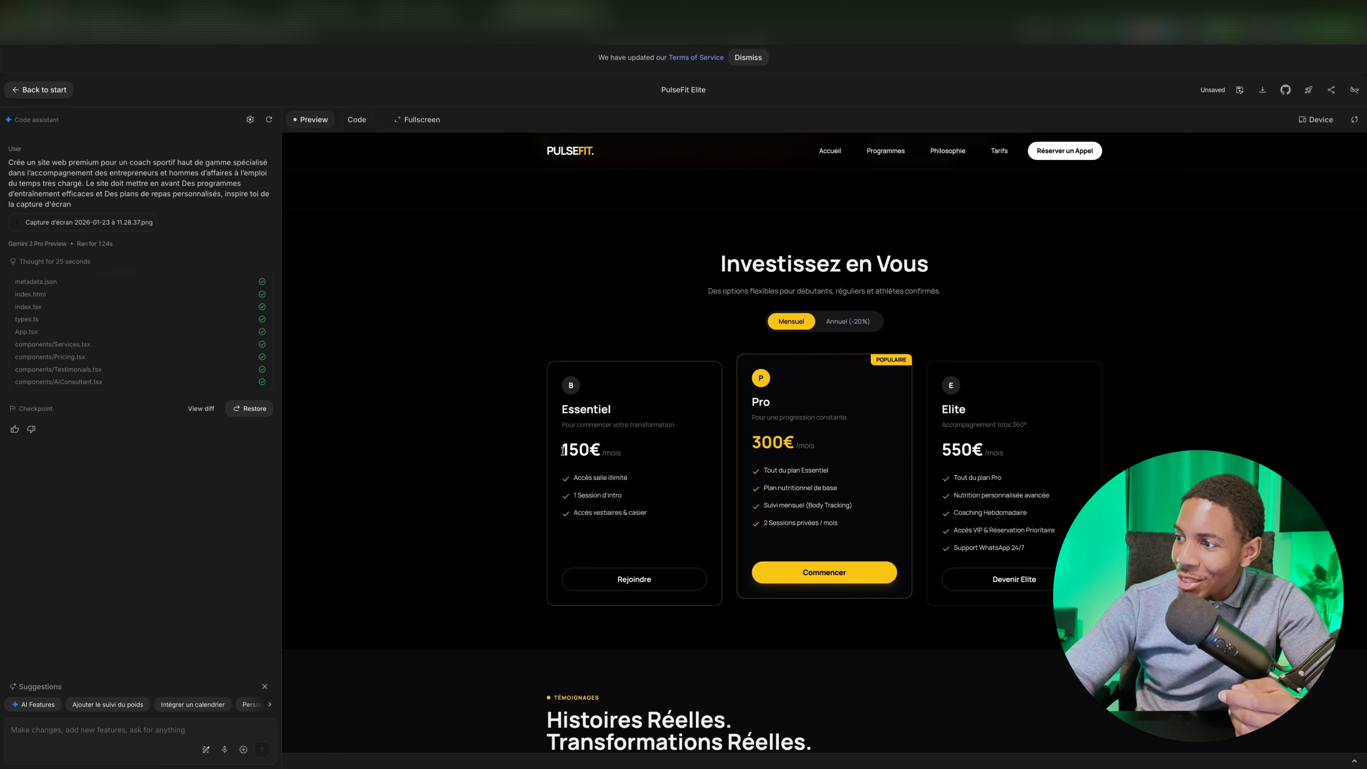
scroll(563, 452, down, 4)
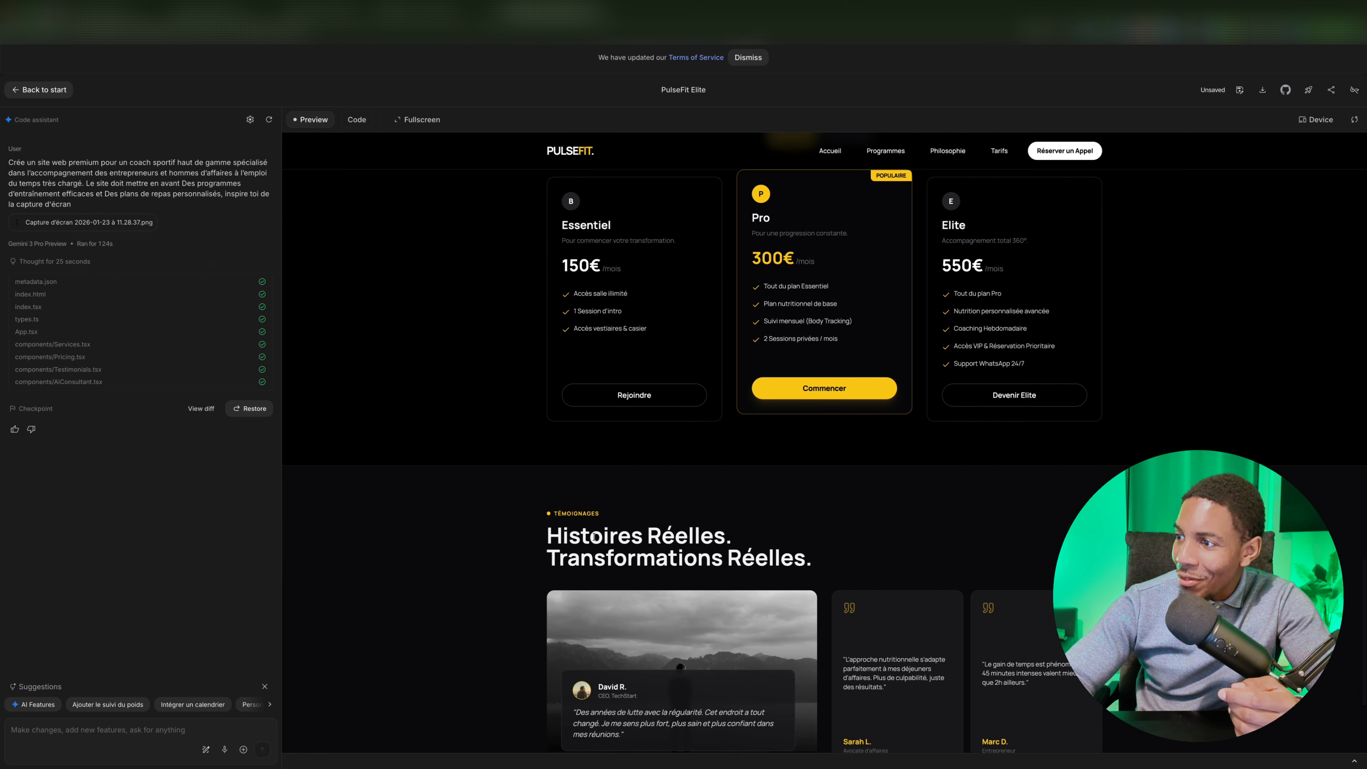
scroll(634, 550, down, 3)
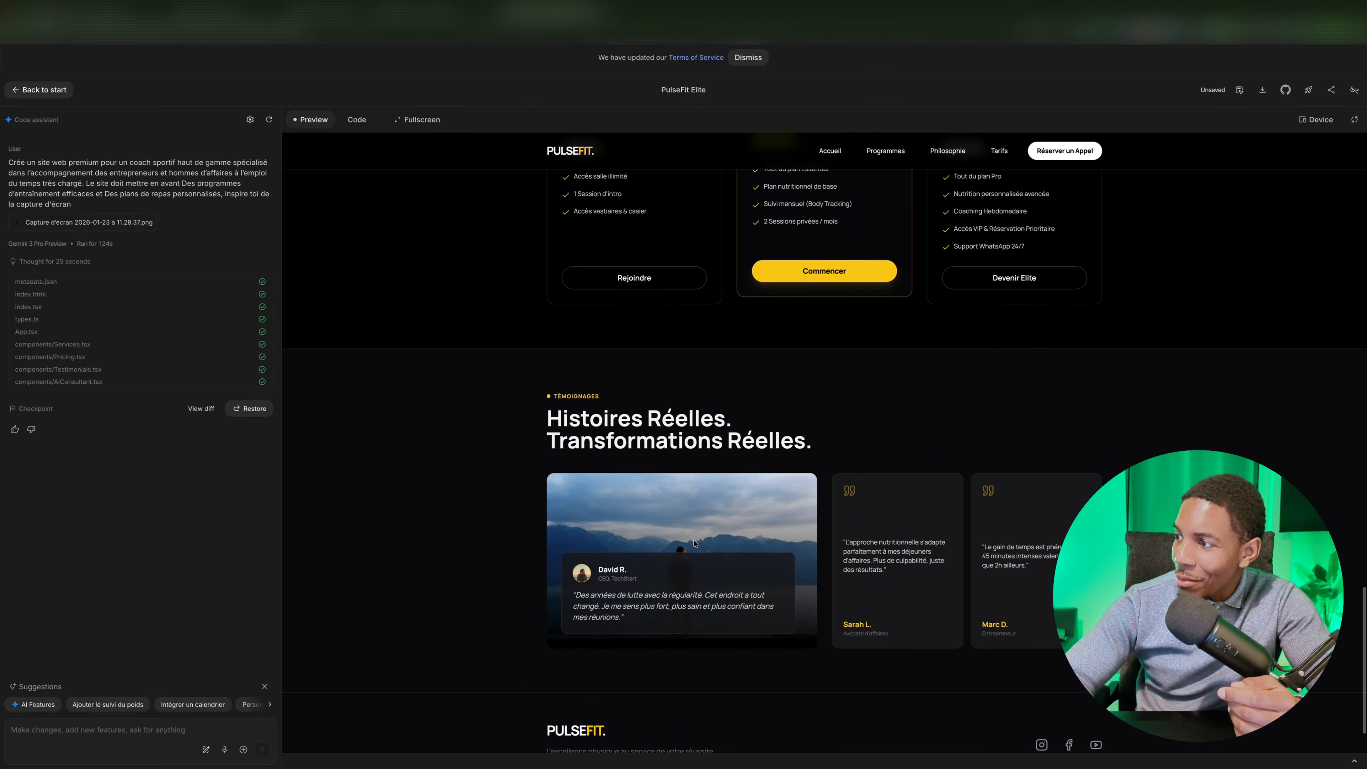
scroll(701, 453, down, 2)
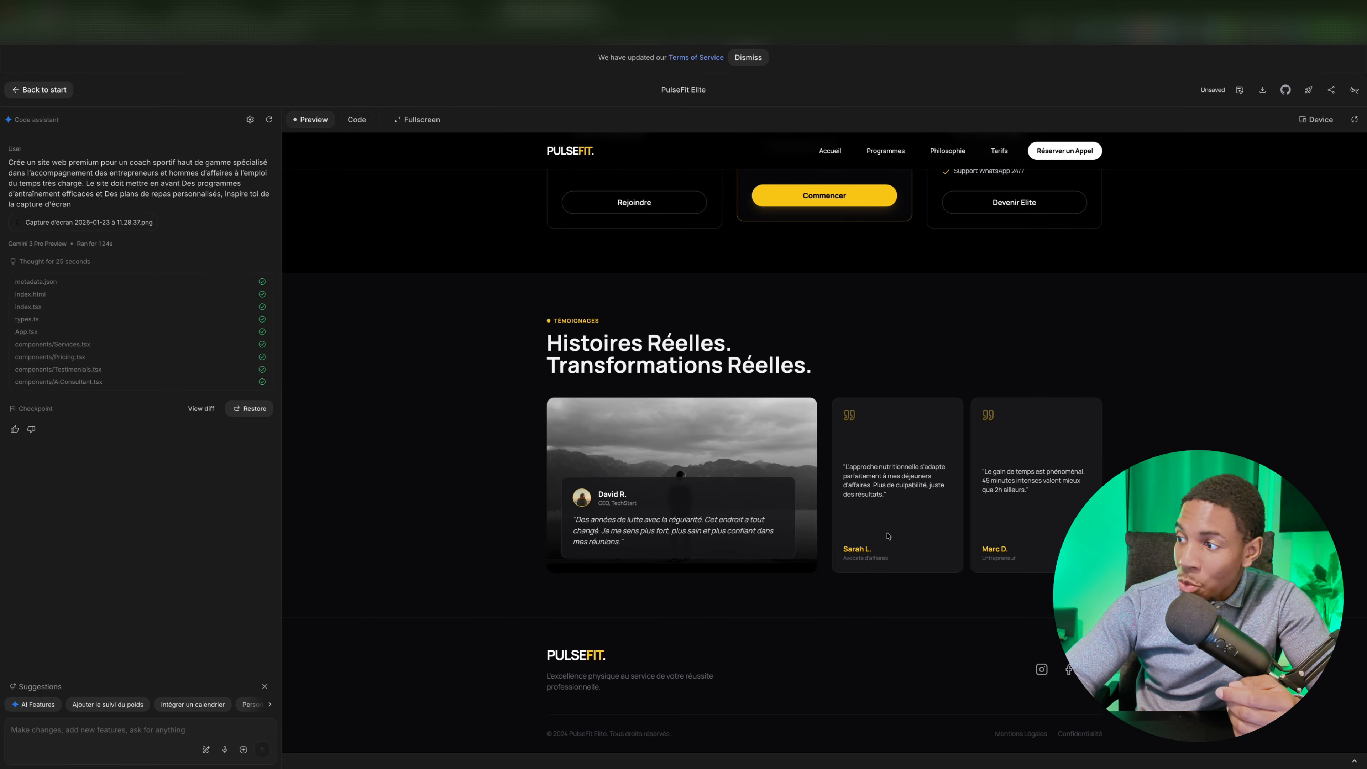
drag(1008, 535, 858, 536)
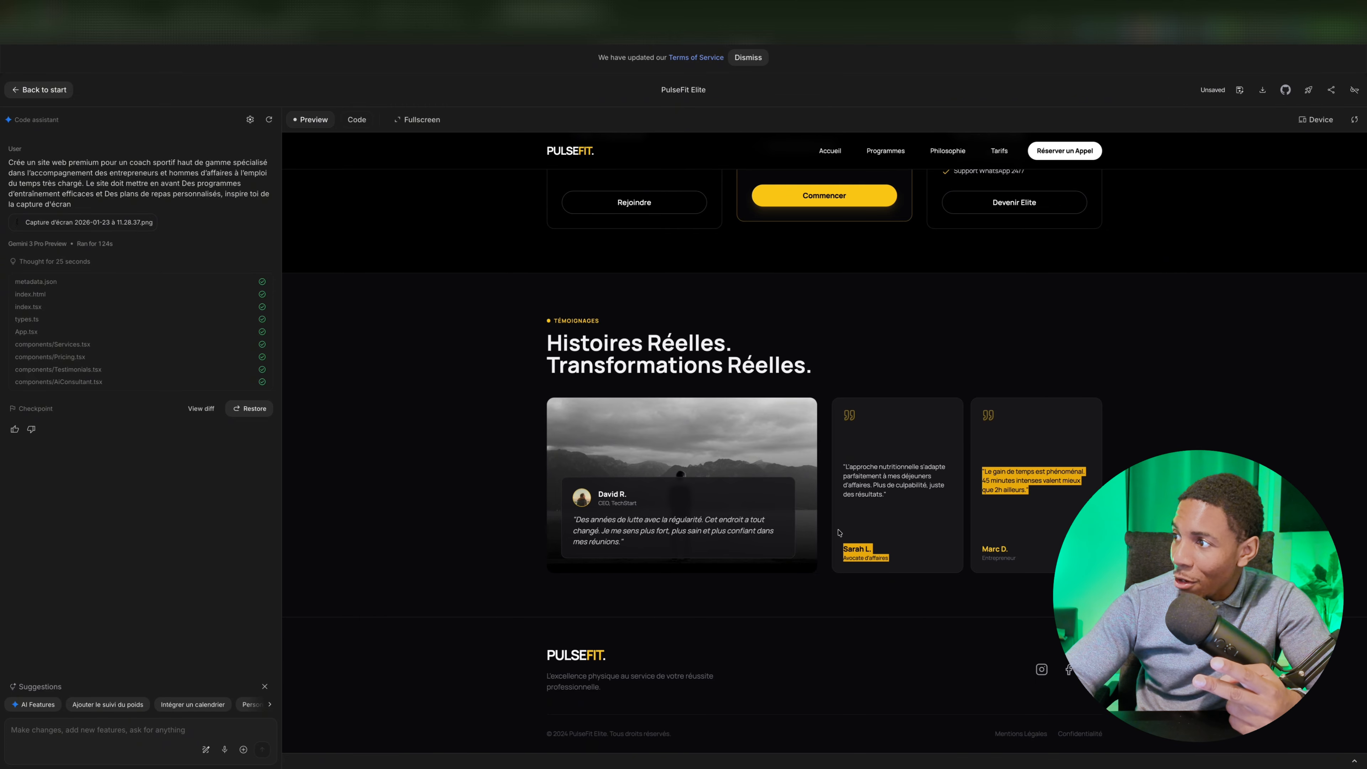
click(749, 601)
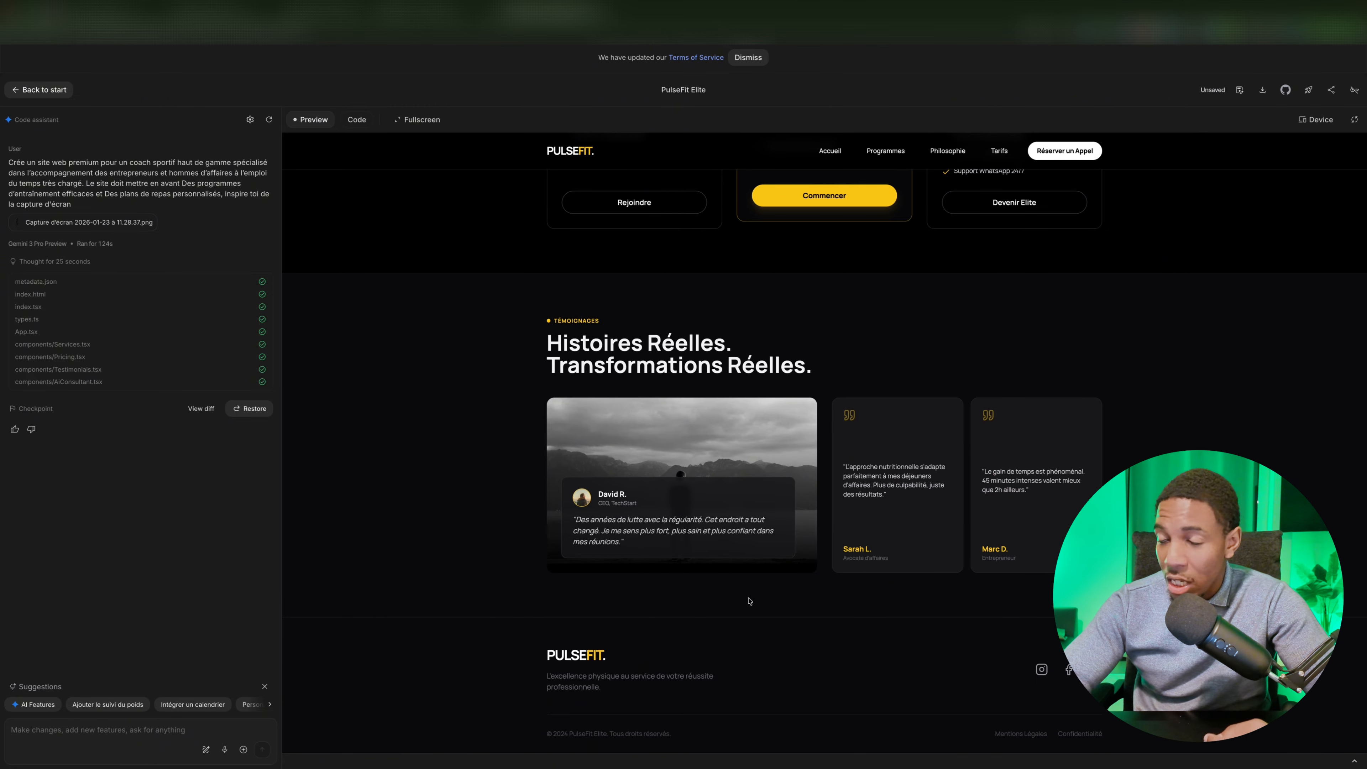
Look over the page's overall layout again, comparing the hero, services and pricing sections
scroll(746, 673, up, 10)
scroll(744, 674, up, 10)
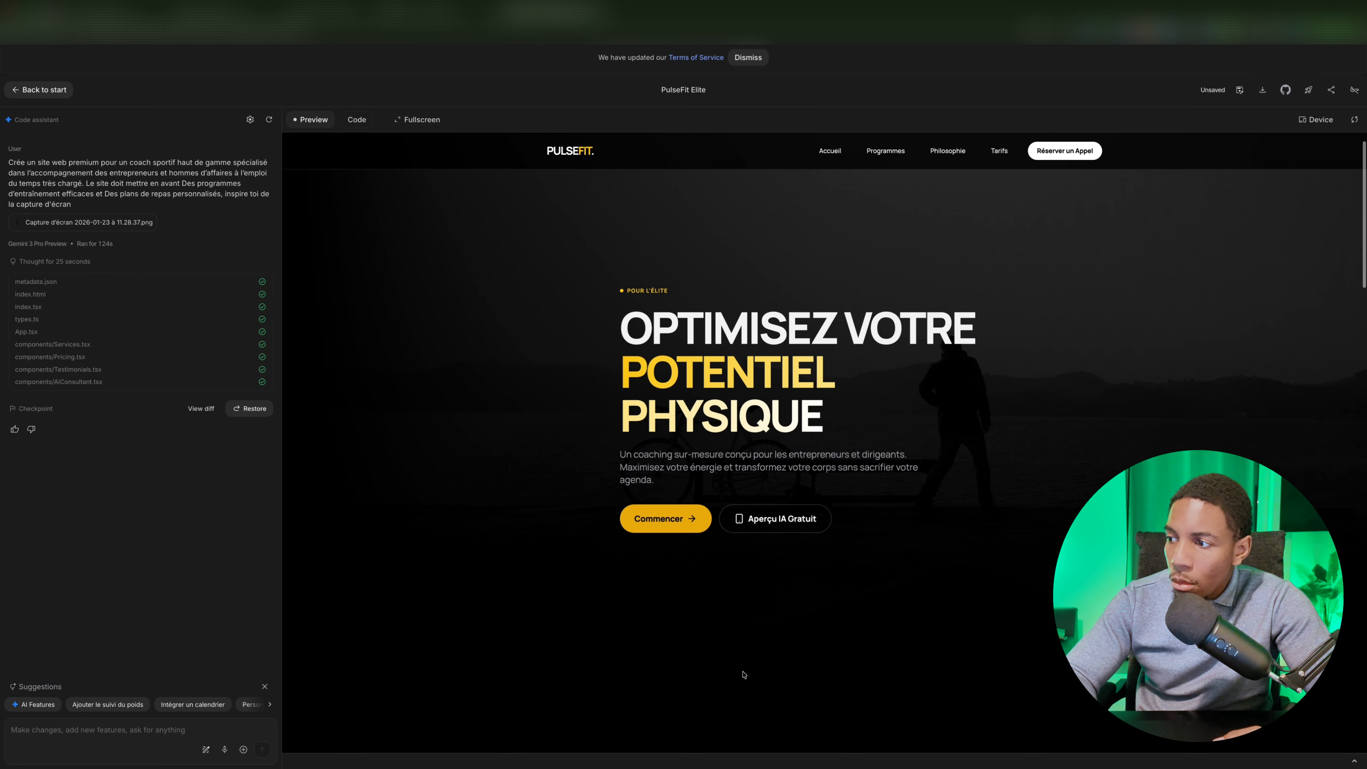
scroll(743, 675, down, 8)
scroll(743, 674, down, 15)
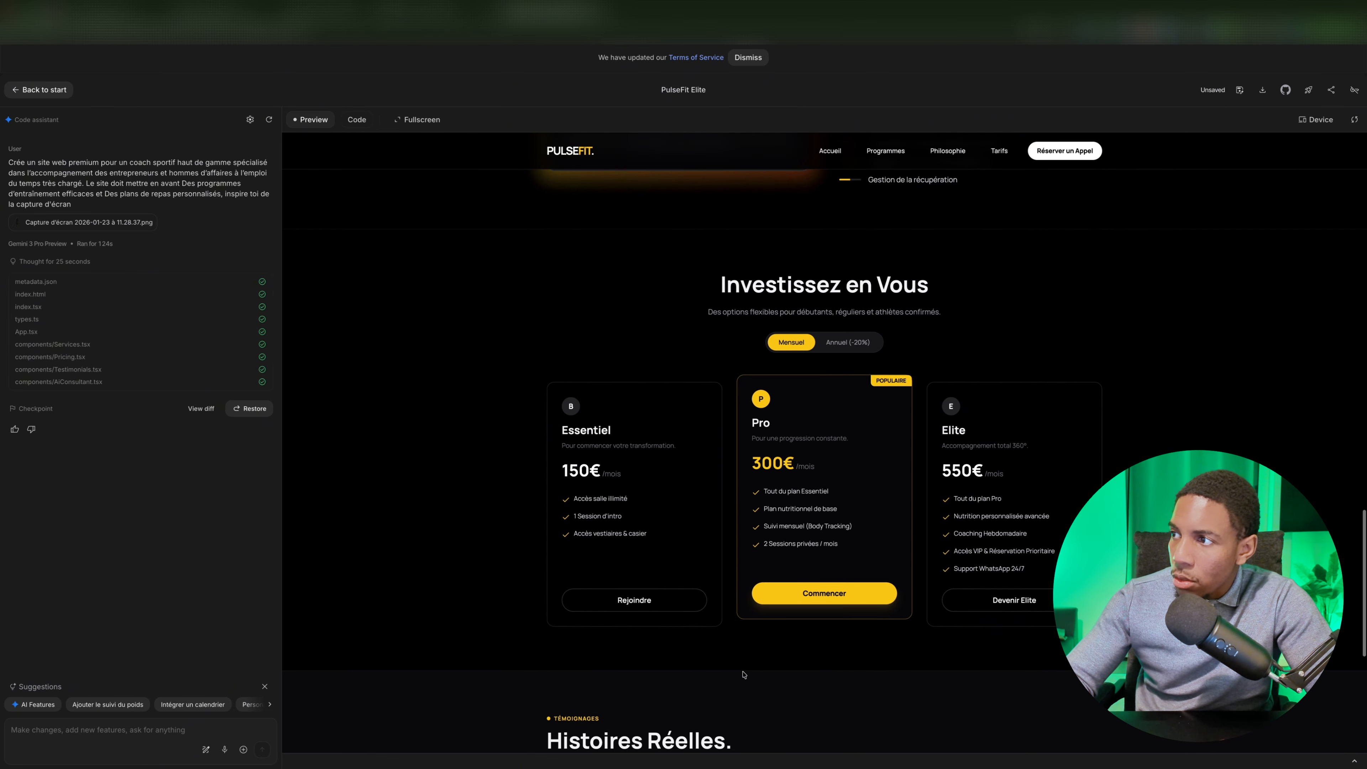
scroll(743, 675, up, 20)
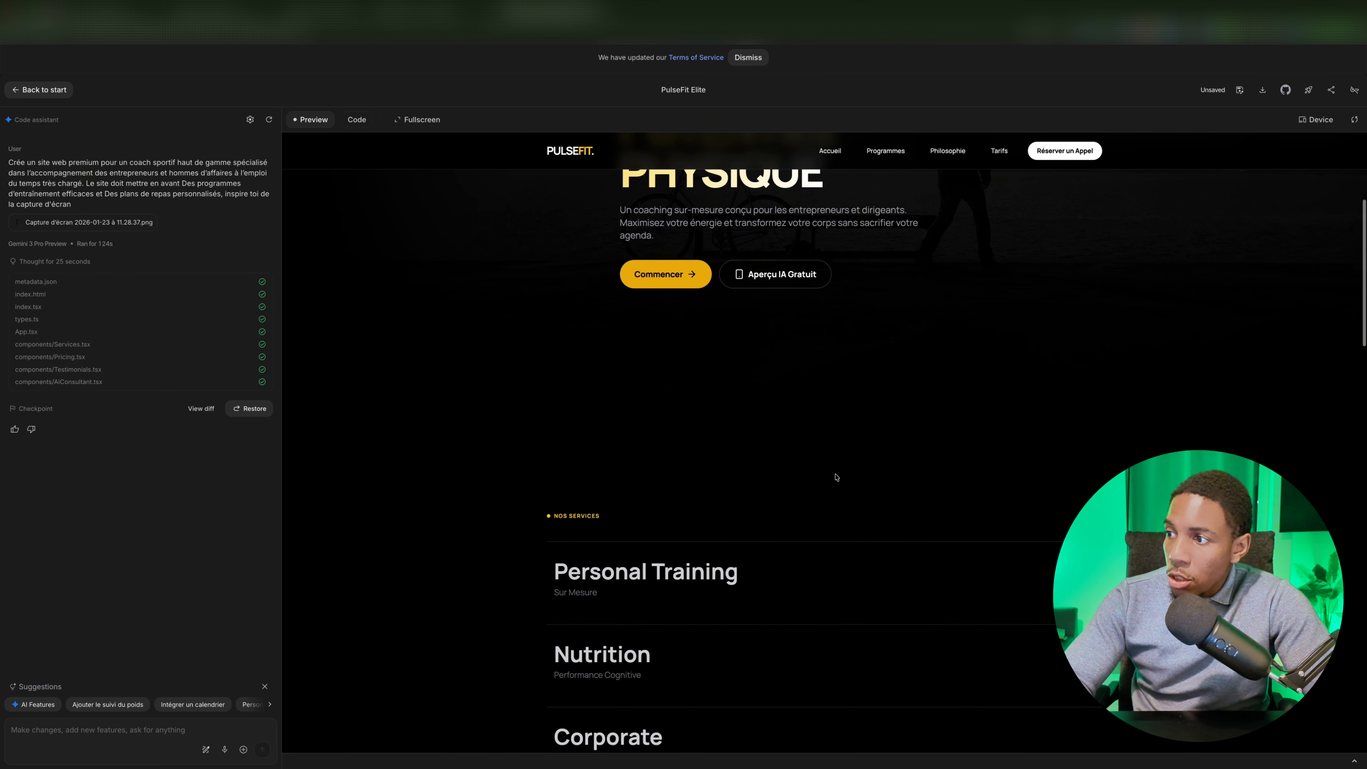
scroll(836, 477, up, 5)
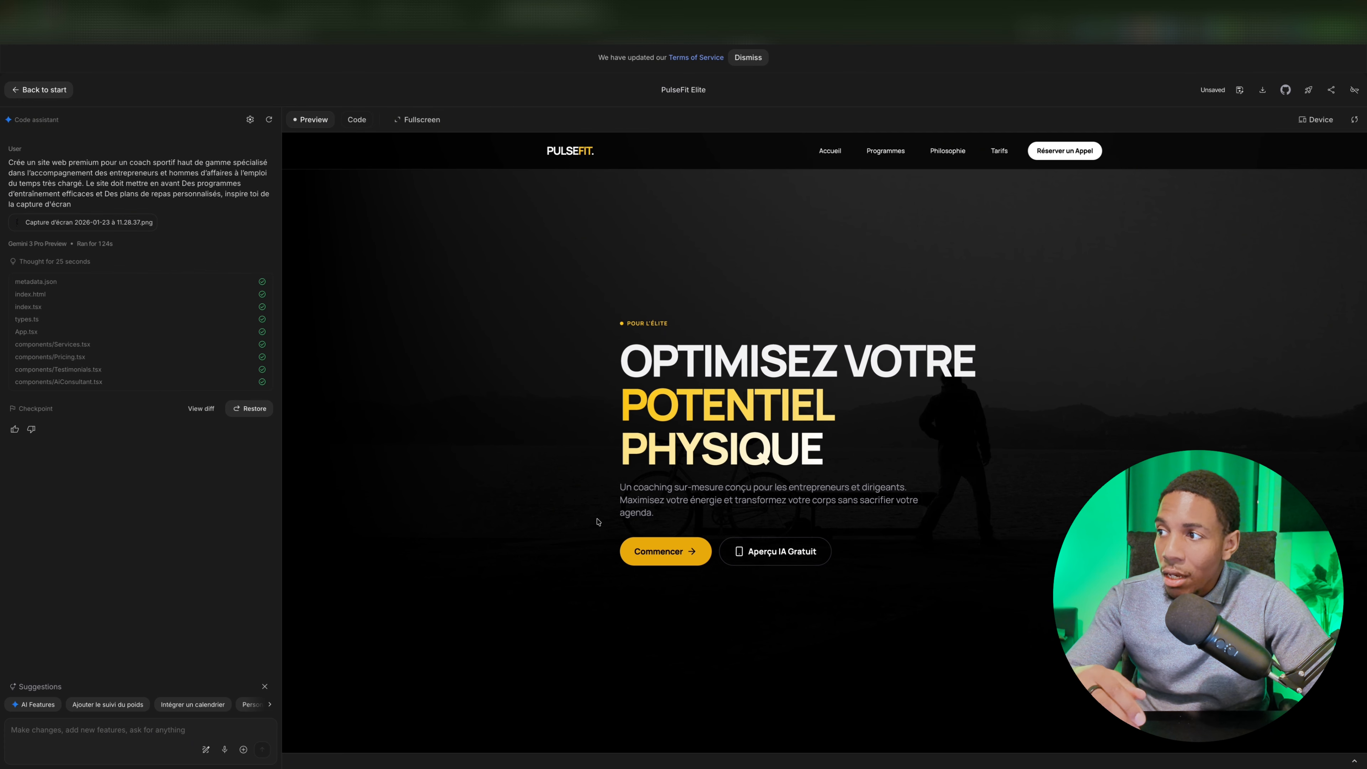
scroll(597, 521, down, 10)
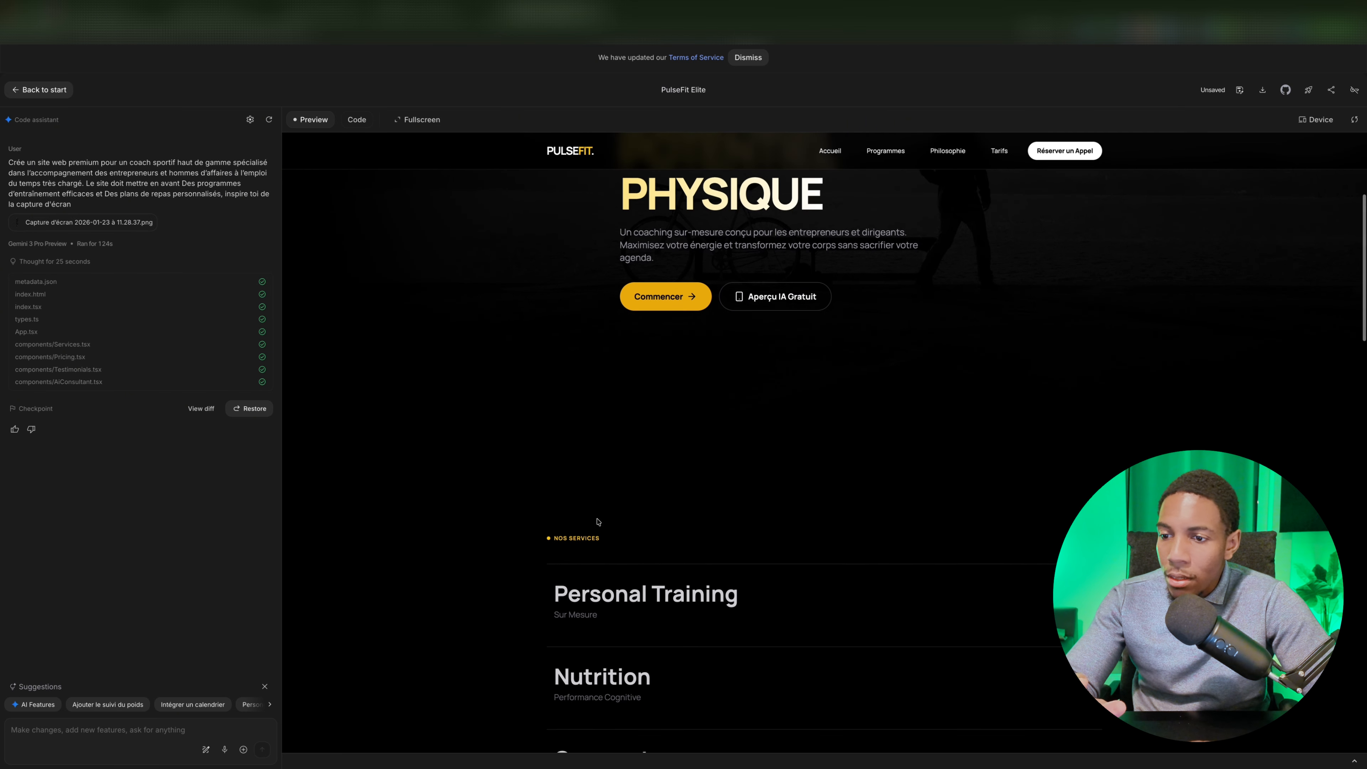
scroll(597, 521, up, 6)
scroll(597, 521, up, 6)
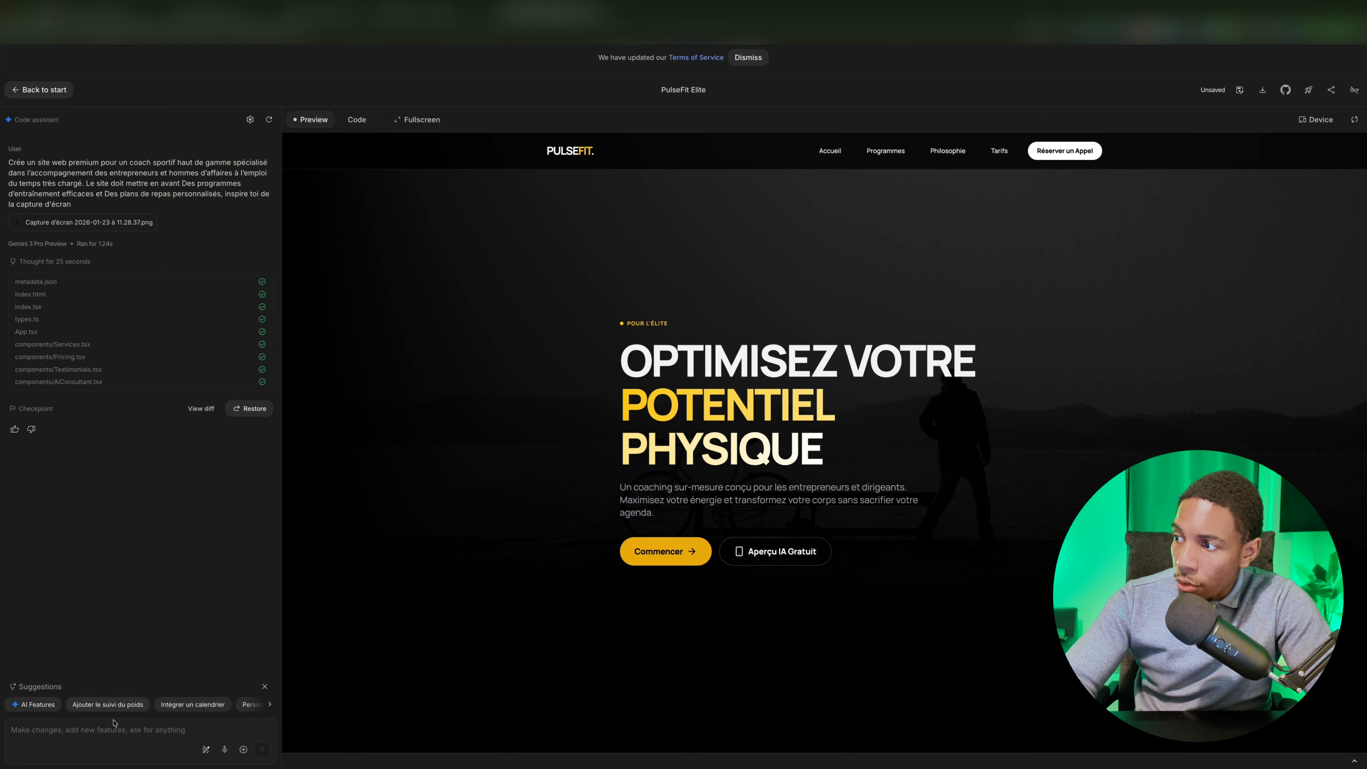
Request plans renamed Mini Coaching at 250 €, Pro Coaching at 500 € and Executive Coaching at 1 500 €, with orange glowing card outlines on hover
scroll(587, 612, down, 12)
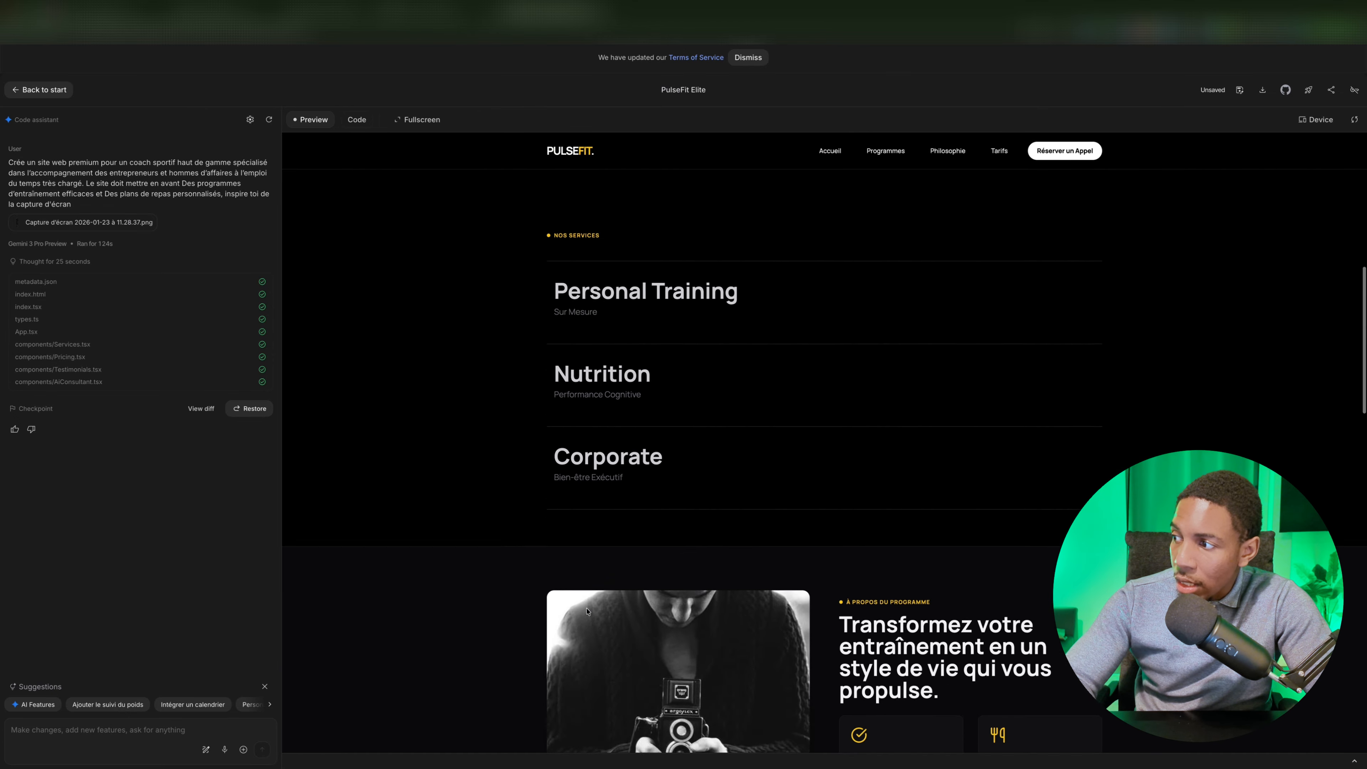
scroll(587, 611, down, 10)
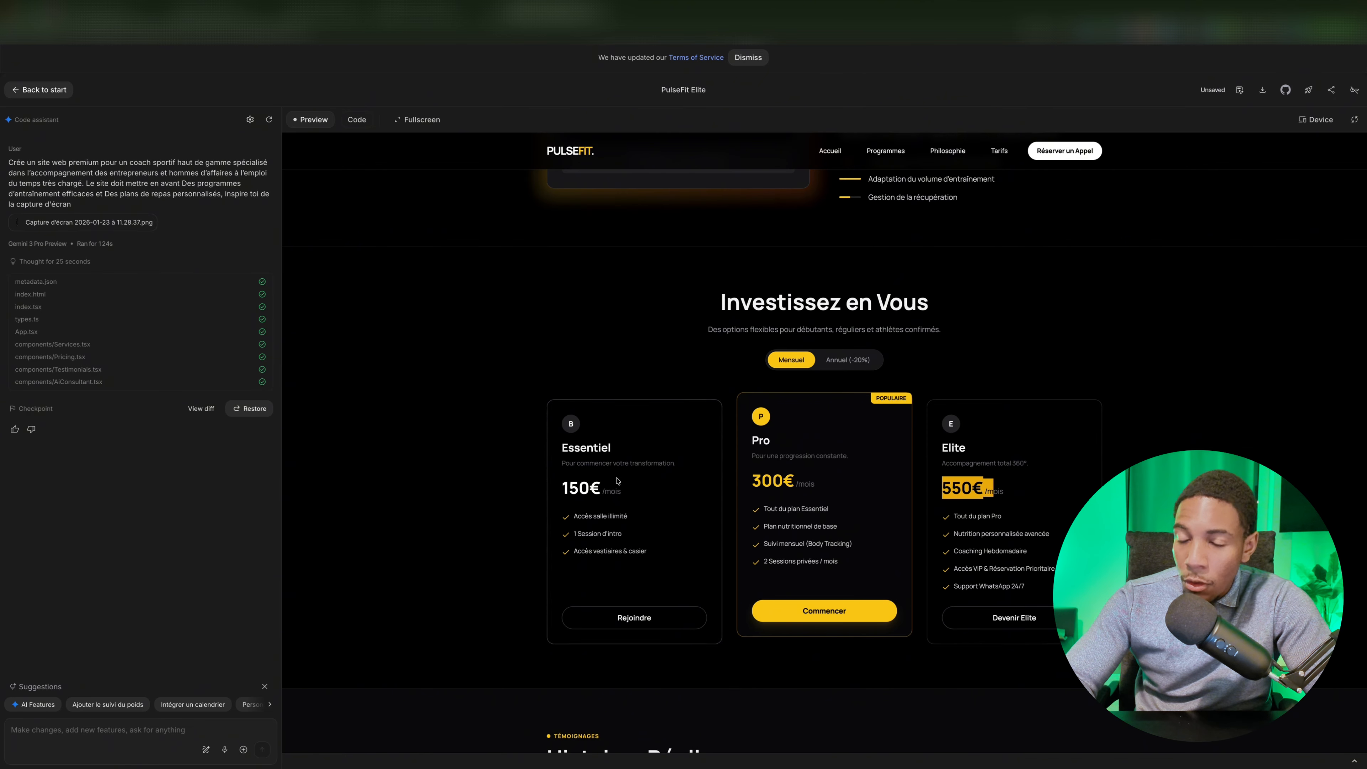
click(67, 729)
text(Pour le tarif essentiel, mets 250 € et appelle-le Mini Coaching ; pour le tarif Pro, mets 500 € et appelle-le Pro Coaching ; et pour le tarif élite, appelle-le Executive Coaching avec un prix de 1 500 €  Fais aussi en sorte que, lorsqu’on survole les cards, leur contour devienne orange et qu’il y ait une animation d’irradiation lumineuse autour du contour.)
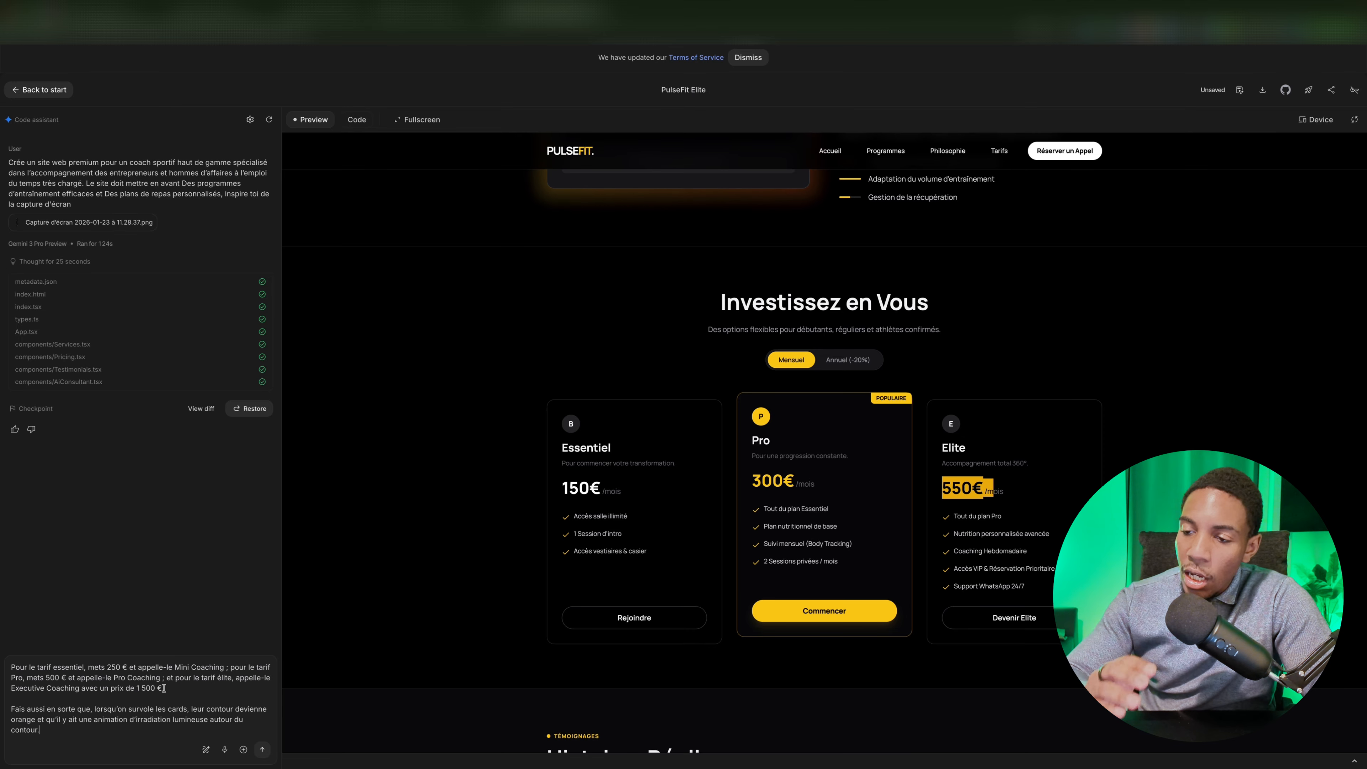
click(75, 678)
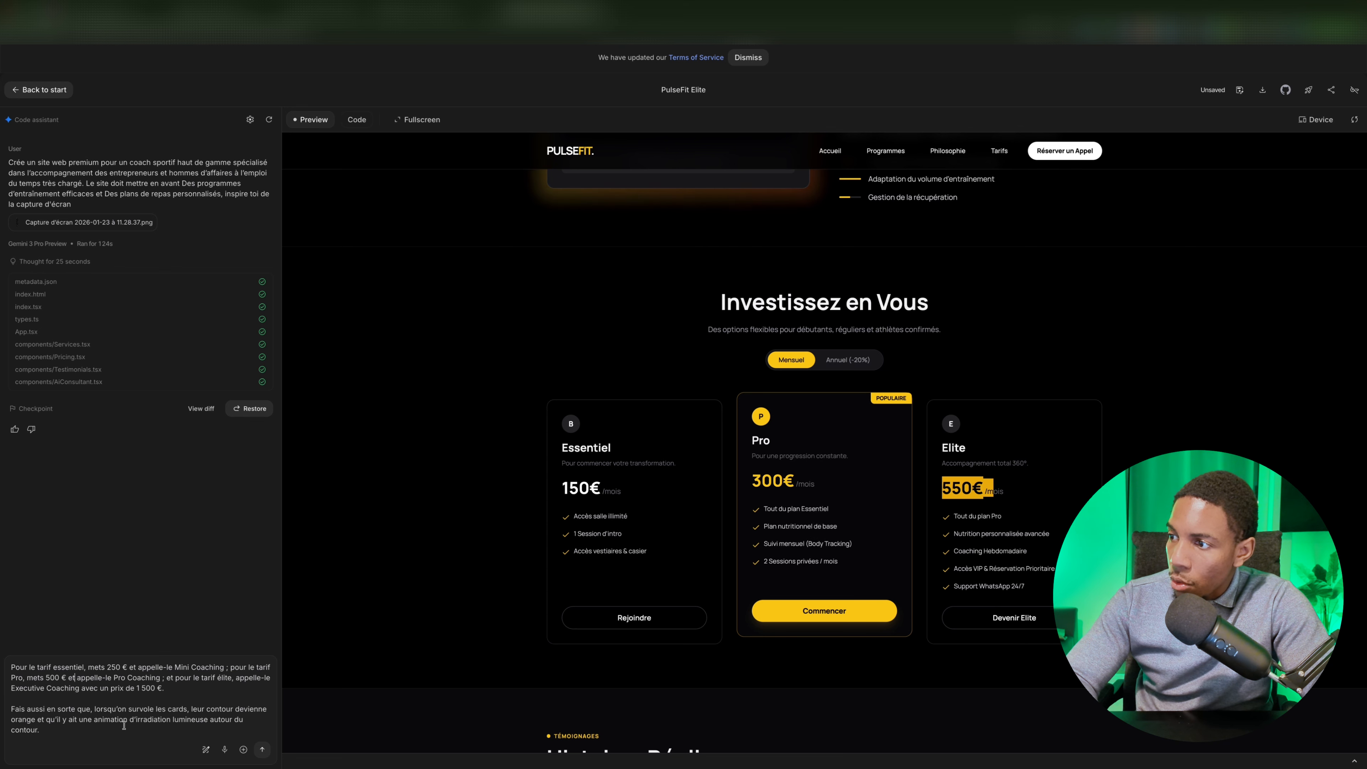
scroll(467, 692, up, 7)
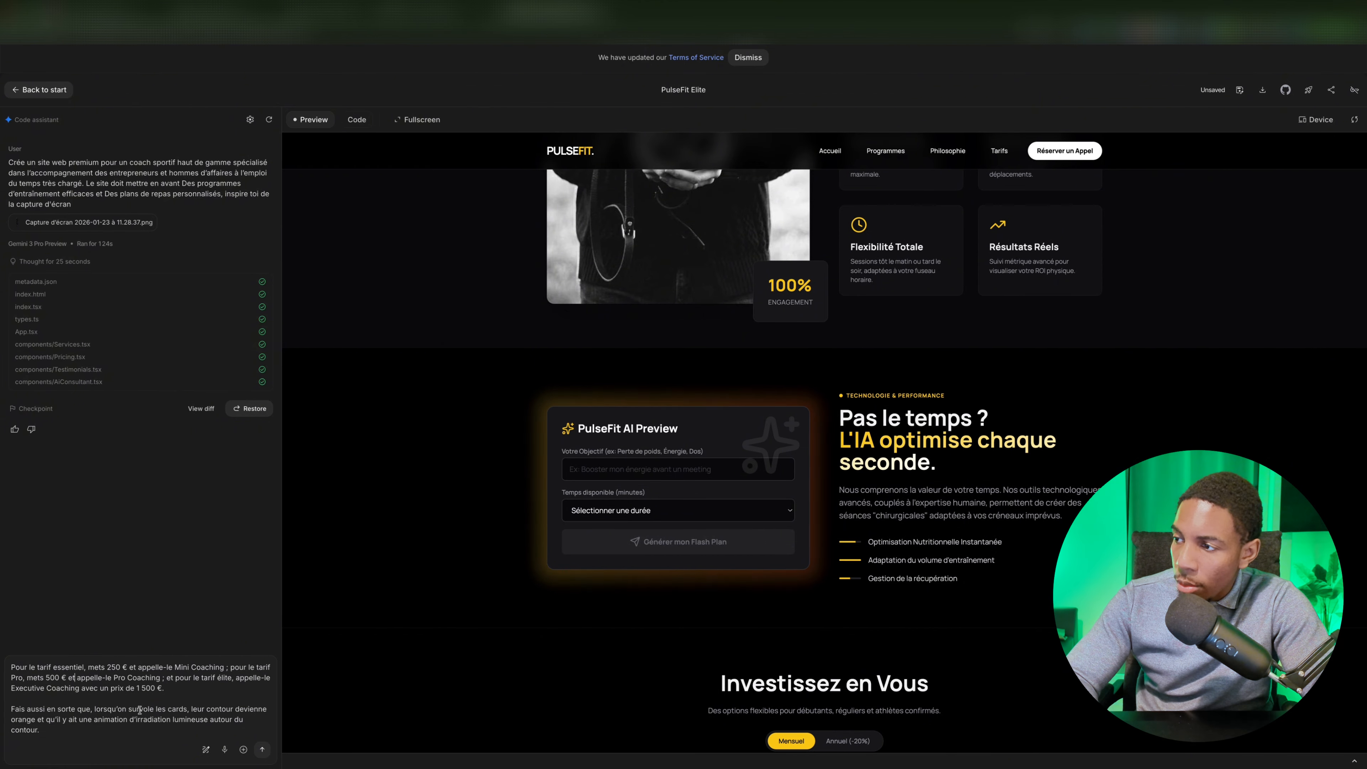
click(263, 750)
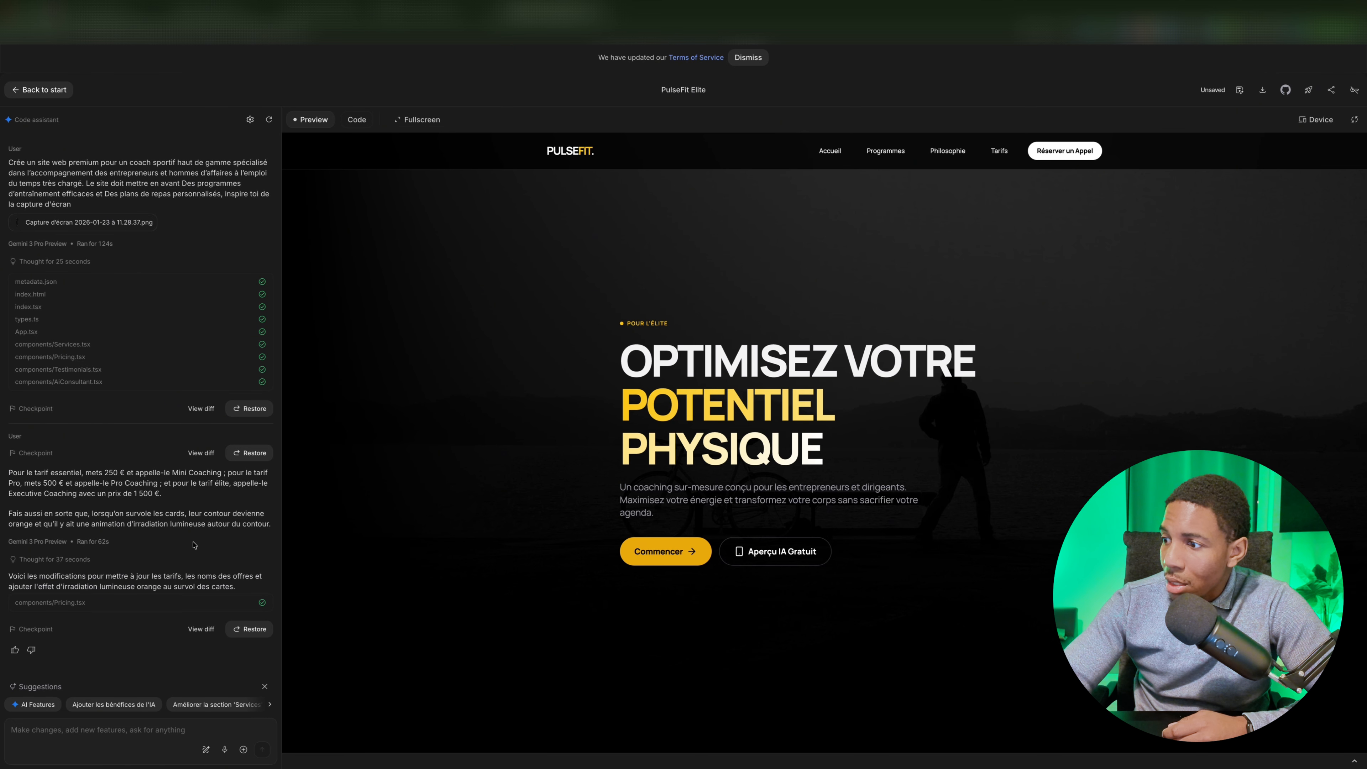
Check the updated pricing section, comparing the Mini, Pro and Executive Coaching plans and their orange glow effect
scroll(434, 558, down, 15)
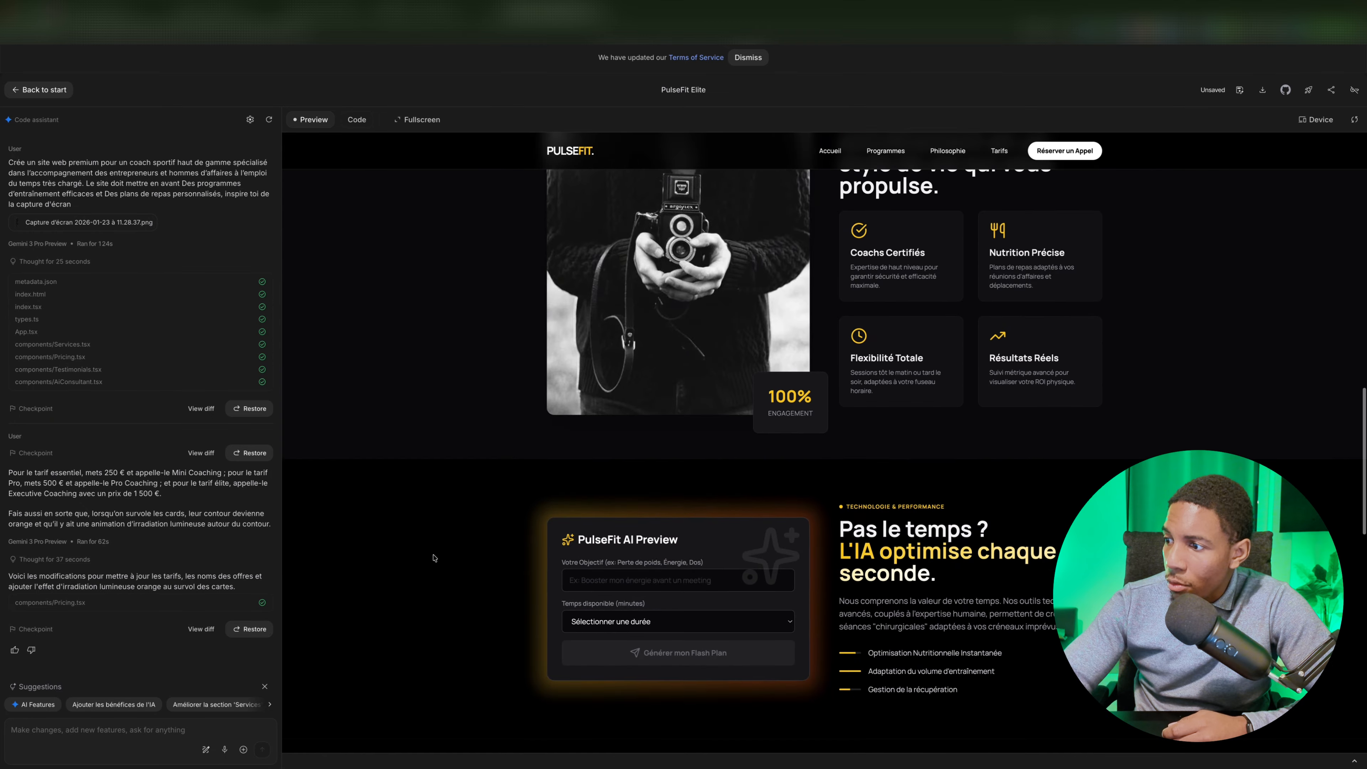
scroll(434, 558, down, 4)
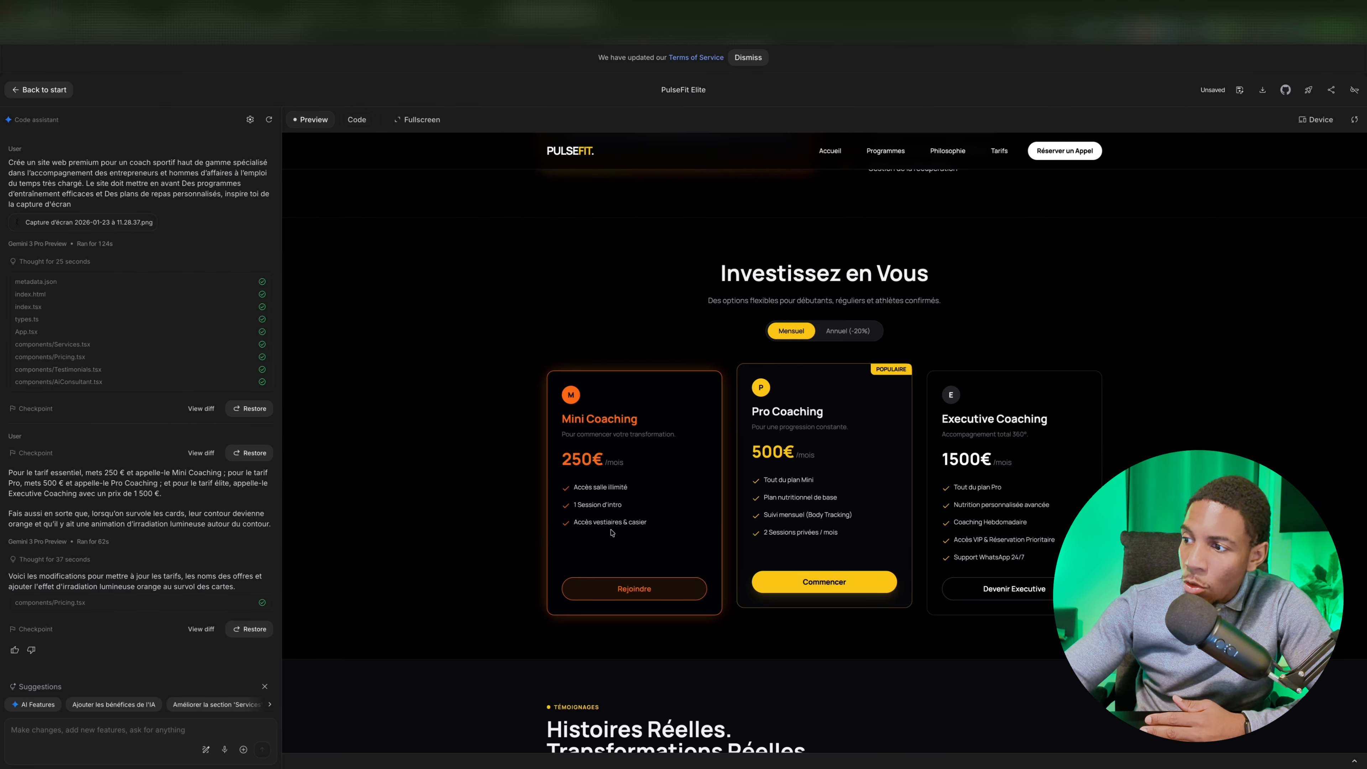
scroll(504, 325, up, 4)
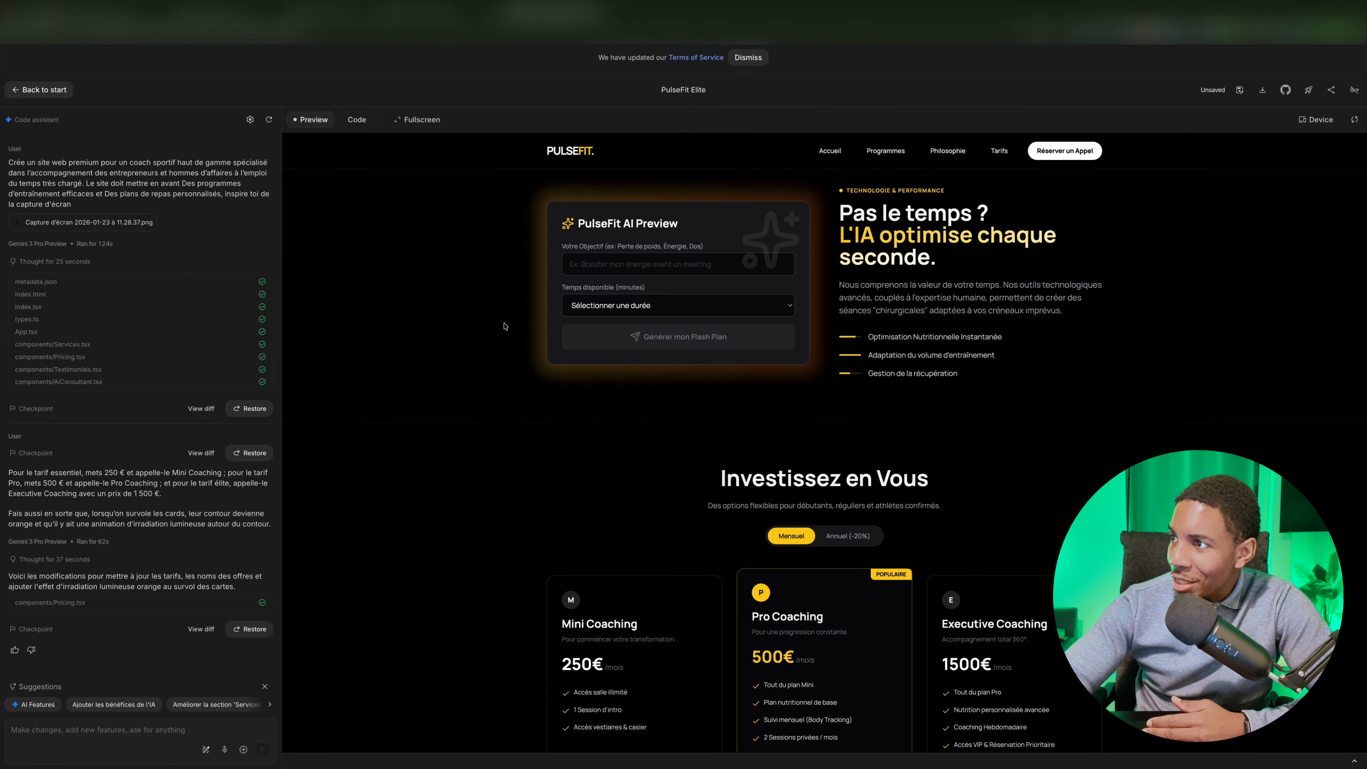
scroll(504, 326, down, 3)
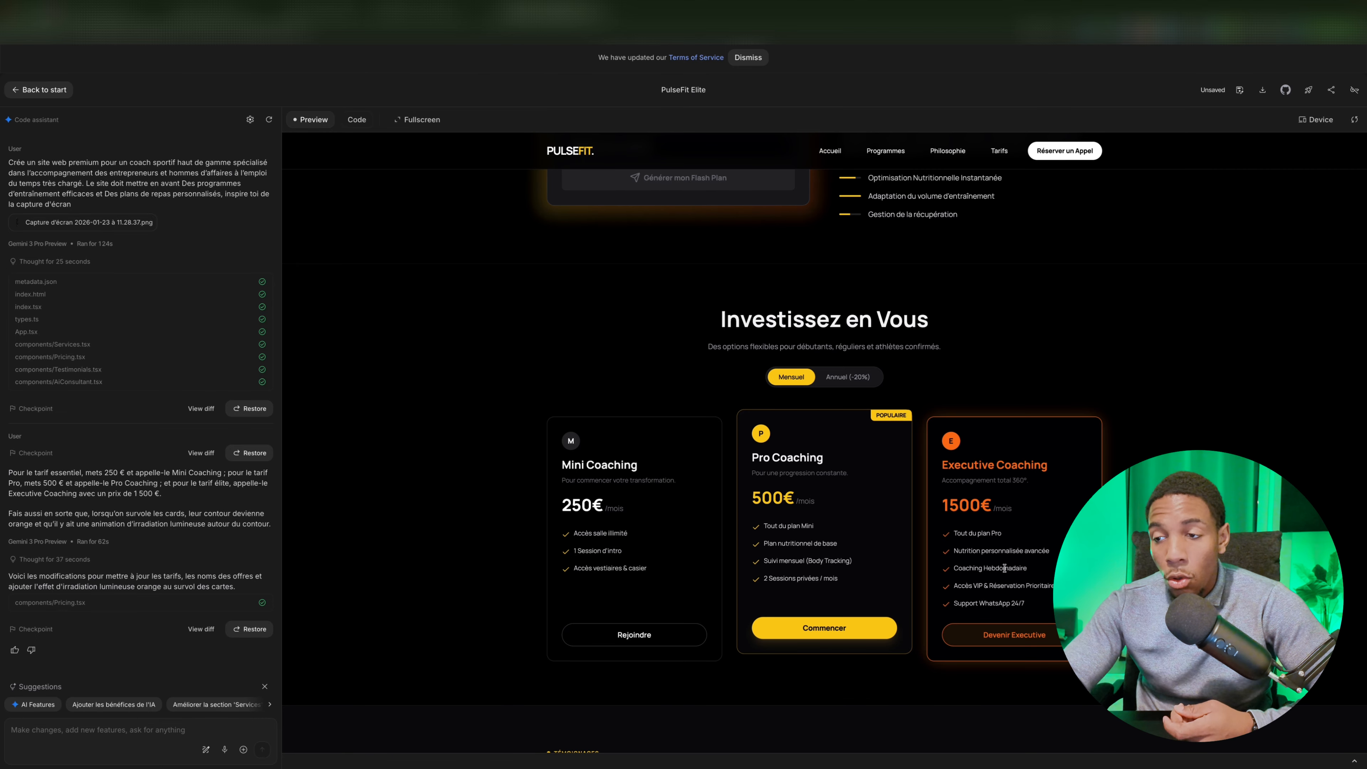
scroll(619, 565, down, 8)
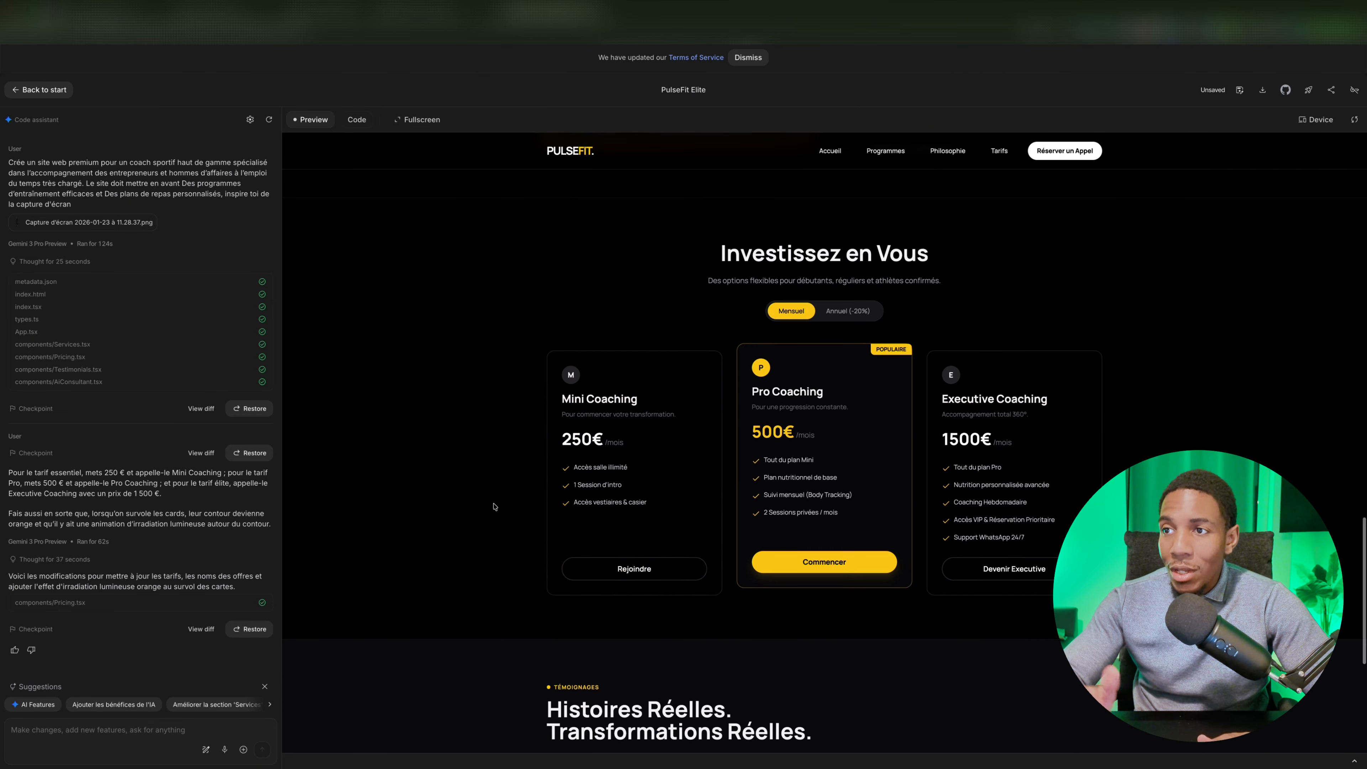
scroll(494, 506, up, 10)
Switch to Aura and examine the Interstellar Logistics Landing Page Template, including its full-page live version from the hero to Core Systems
scroll(494, 506, up, 10)
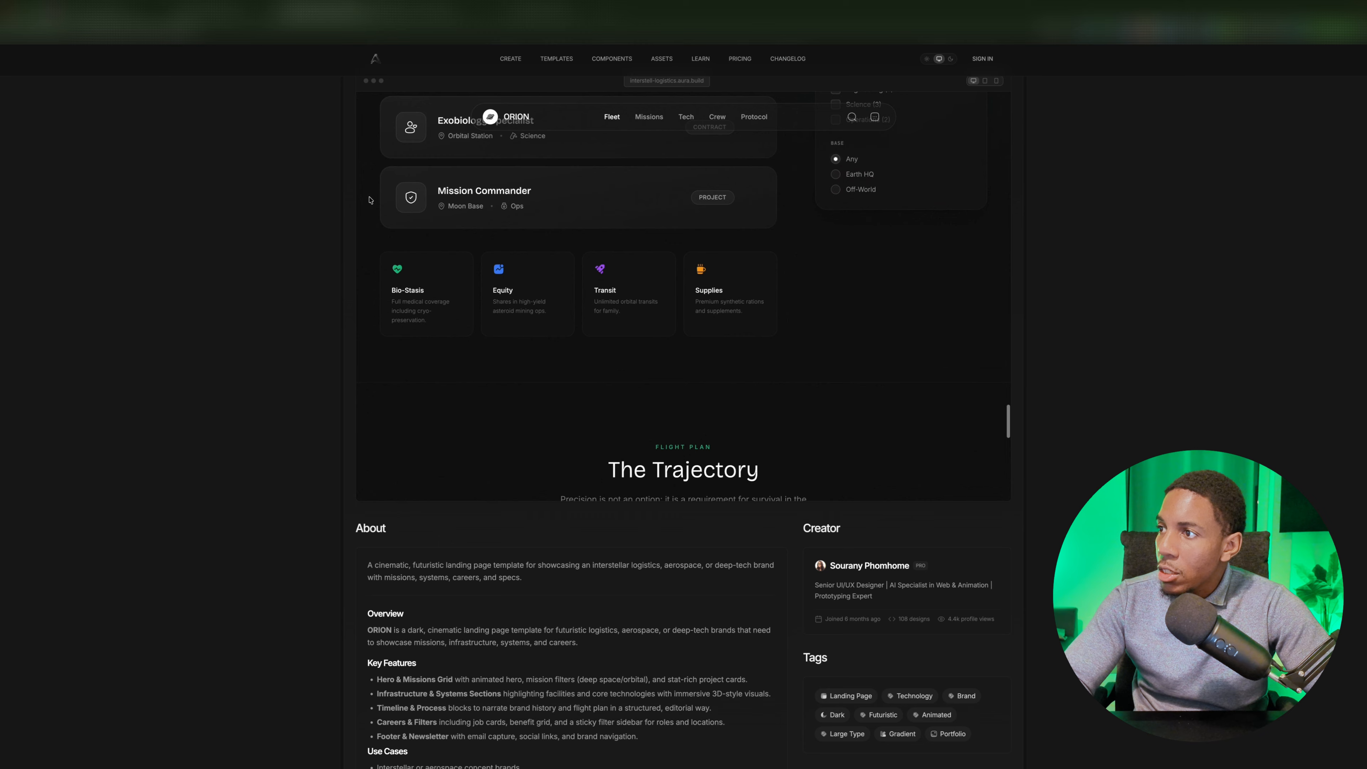
scroll(369, 200, up, 15)
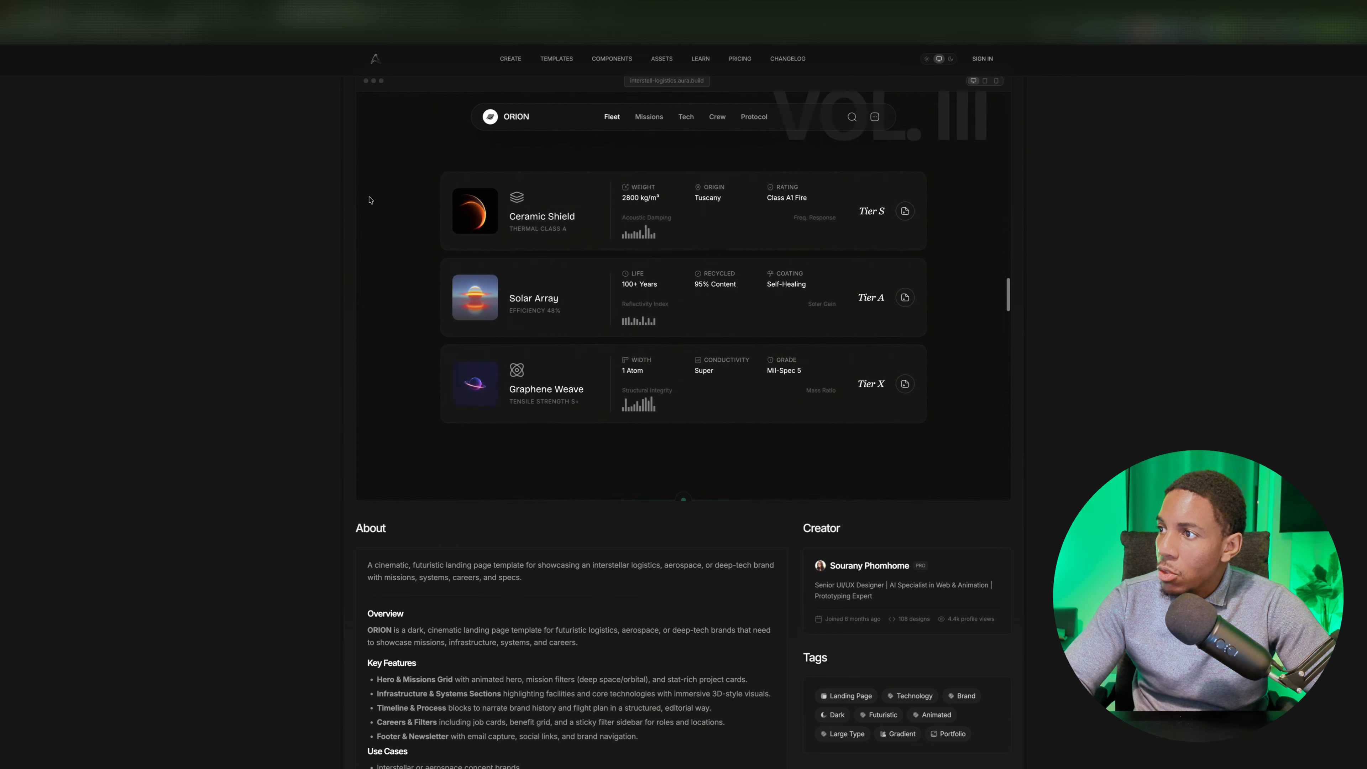
scroll(875, 389, down, 1)
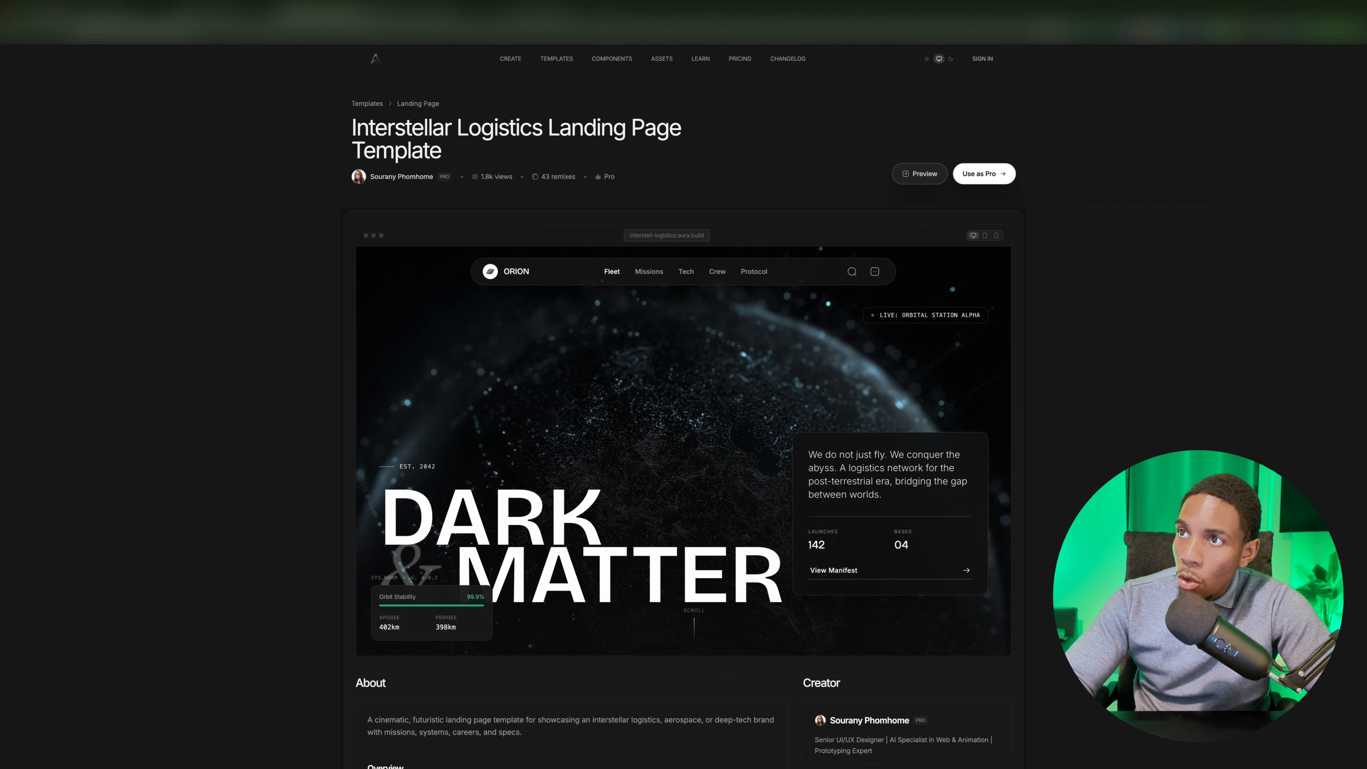
click(425, 11)
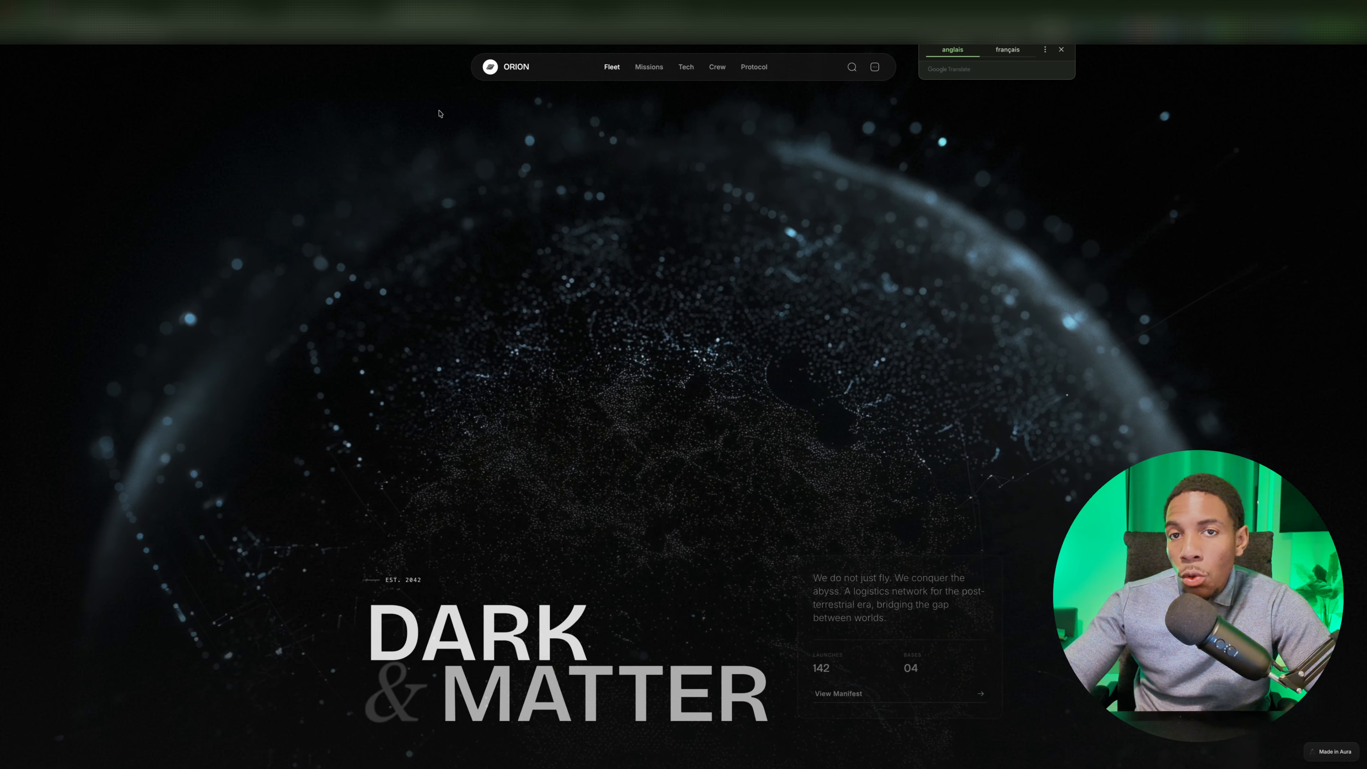
scroll(649, 334, down, 5)
scroll(649, 334, down, 20)
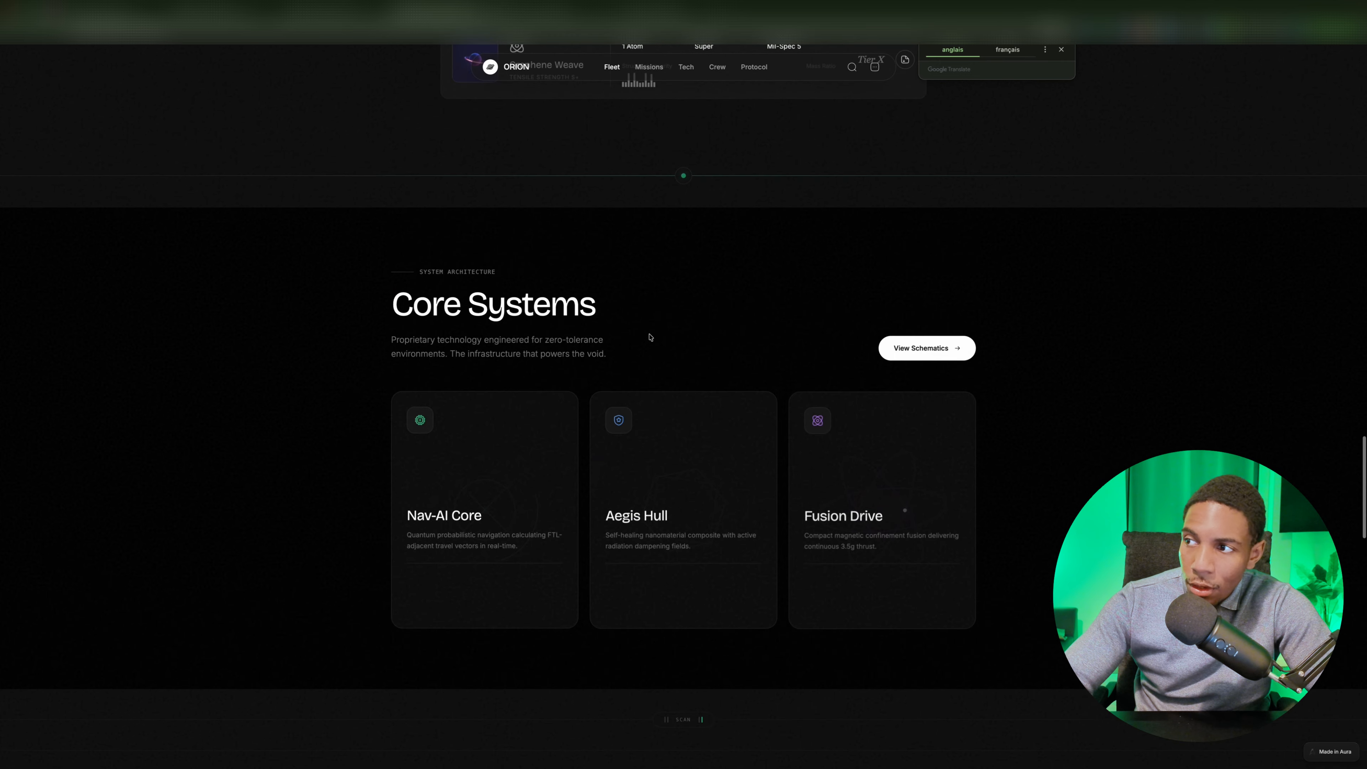
scroll(650, 337, up, 10)
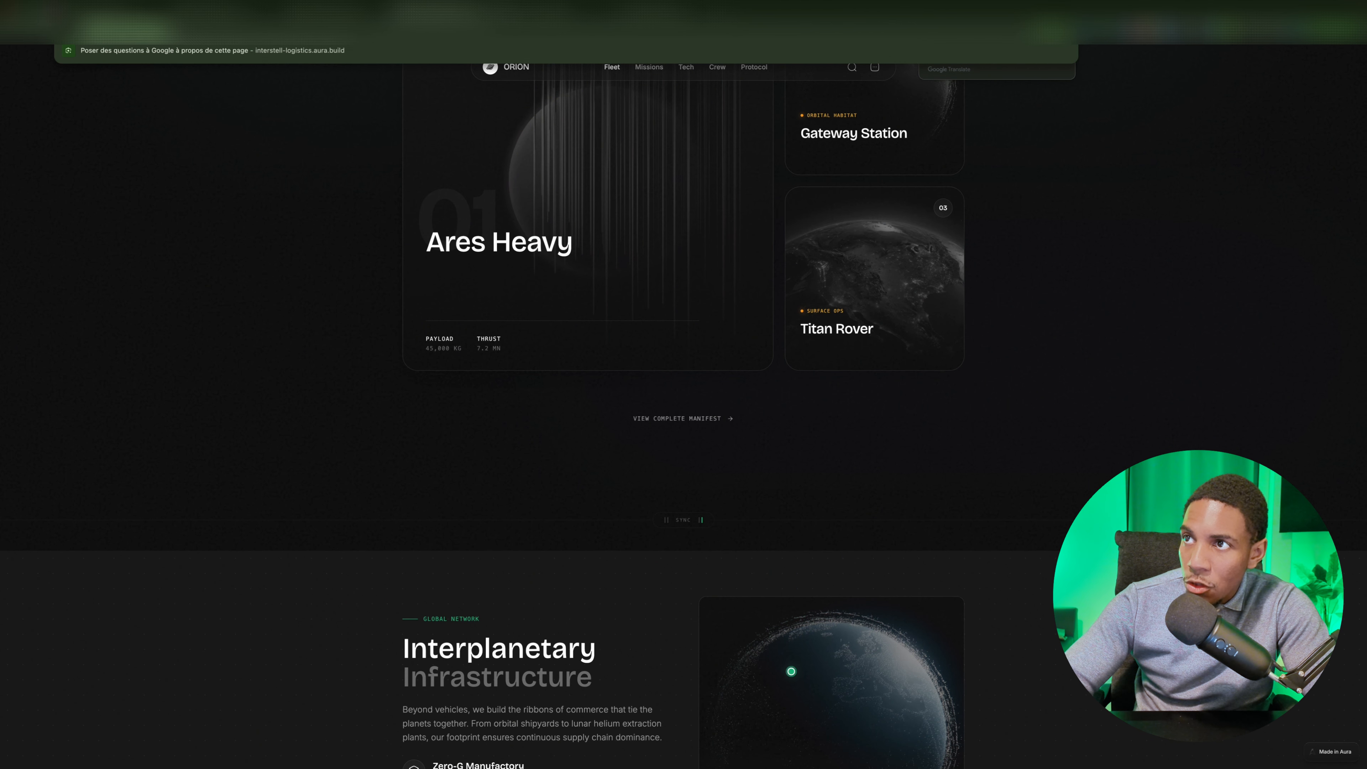
click(666, 11)
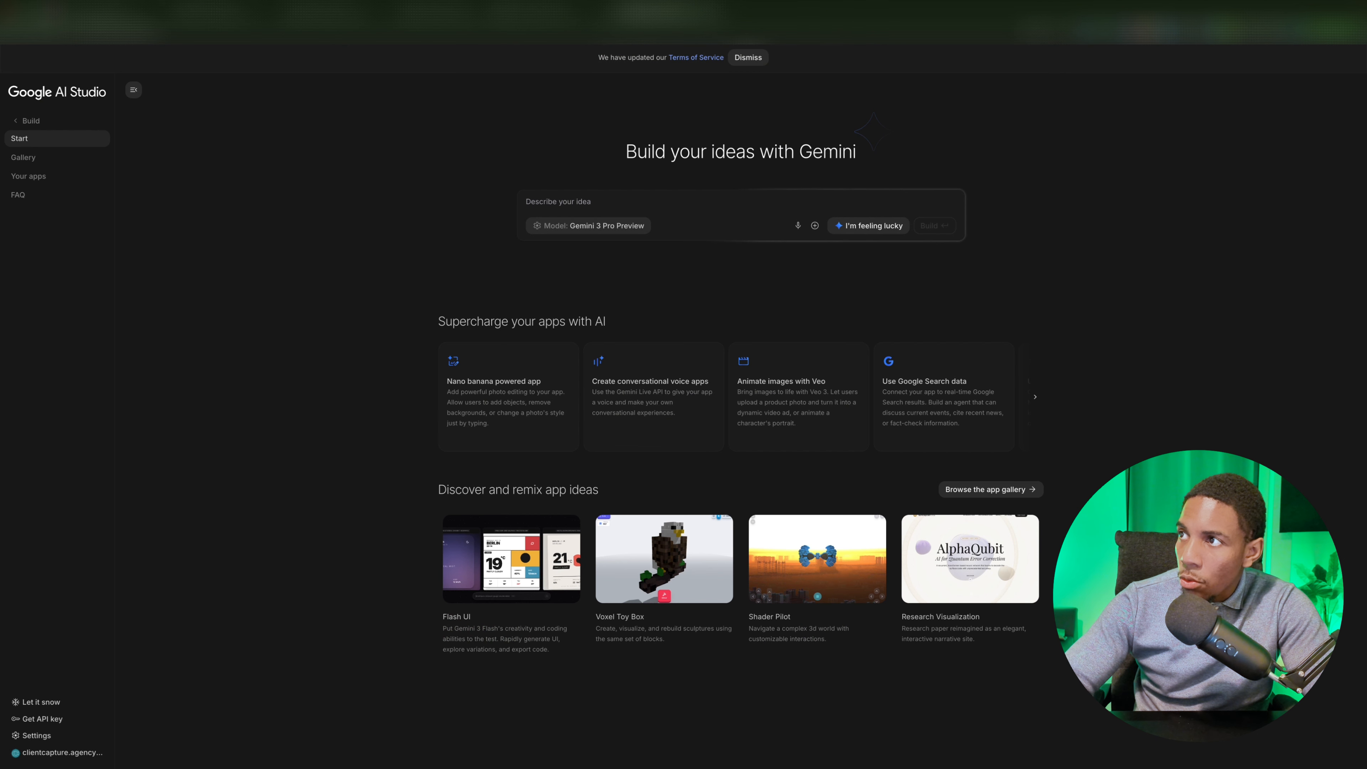
click(585, 203)
text(https://interstell-logistics.aura.build/)
key(shift+Return)
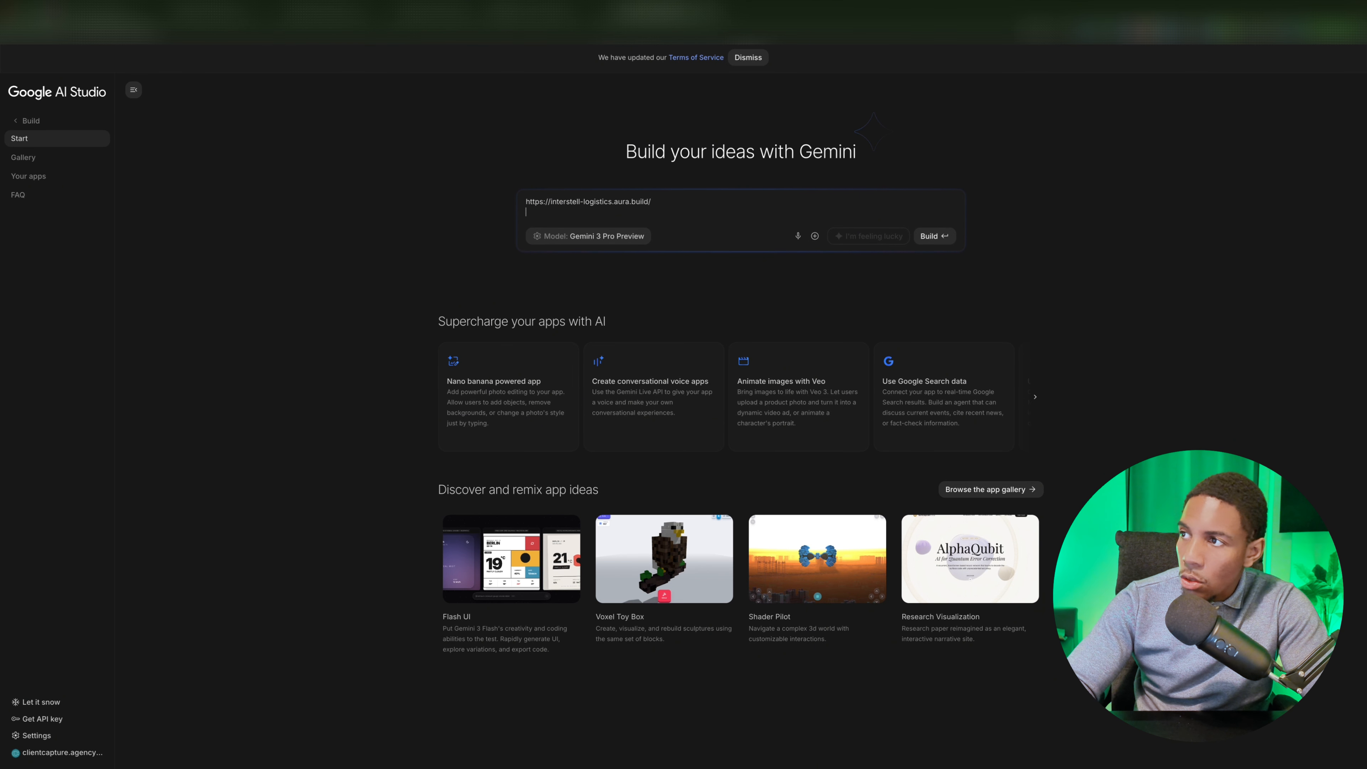
Request in French a French-language site for a fintech startup that helps people invest in crypto, based on the linked site, and build it
text(crée)
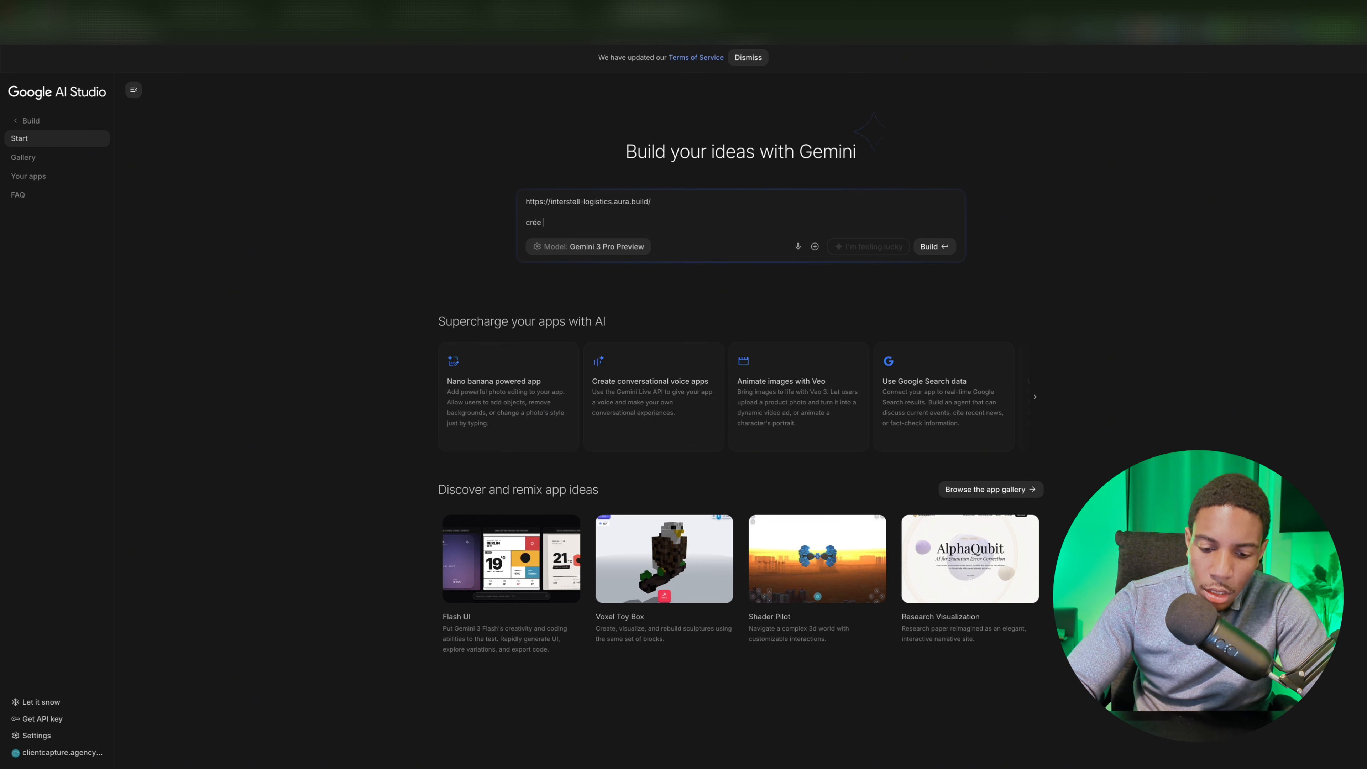
text( moi un site pou)
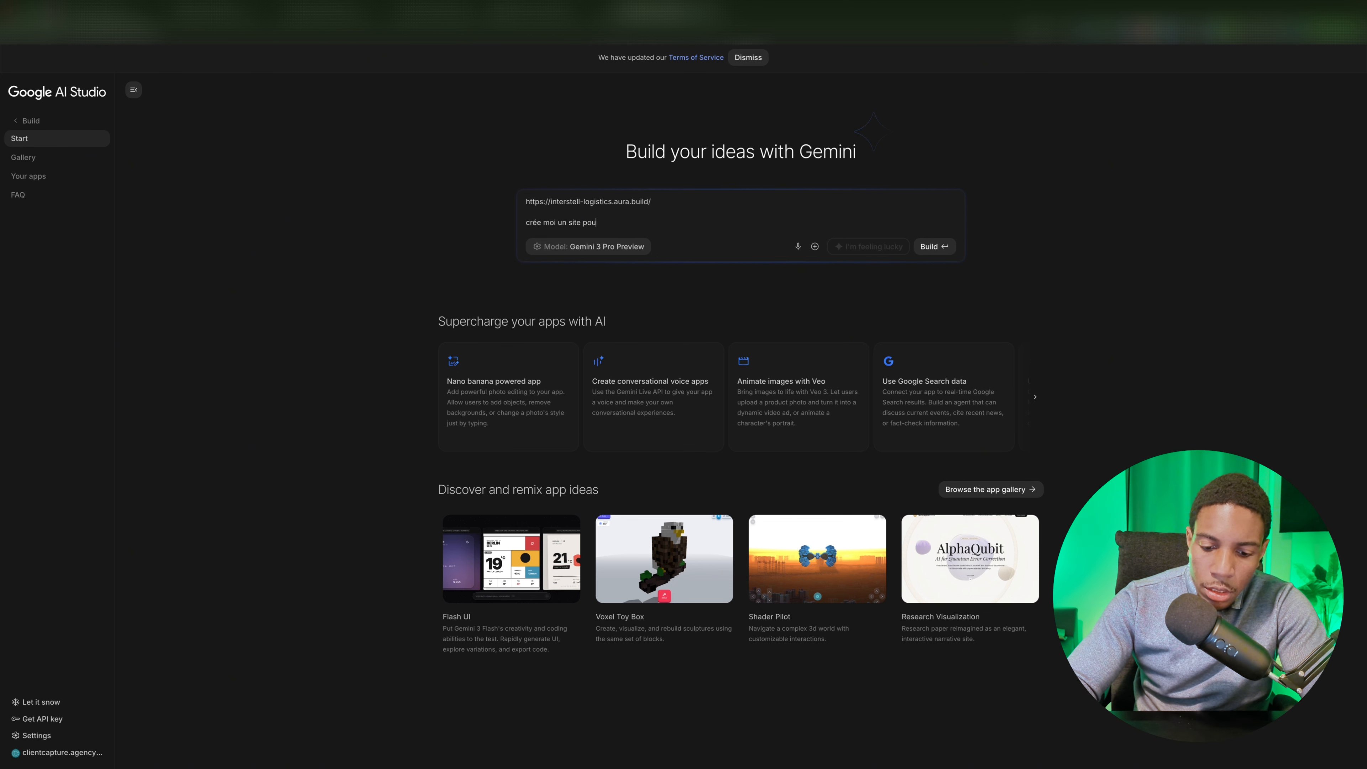
text(r ma startup)
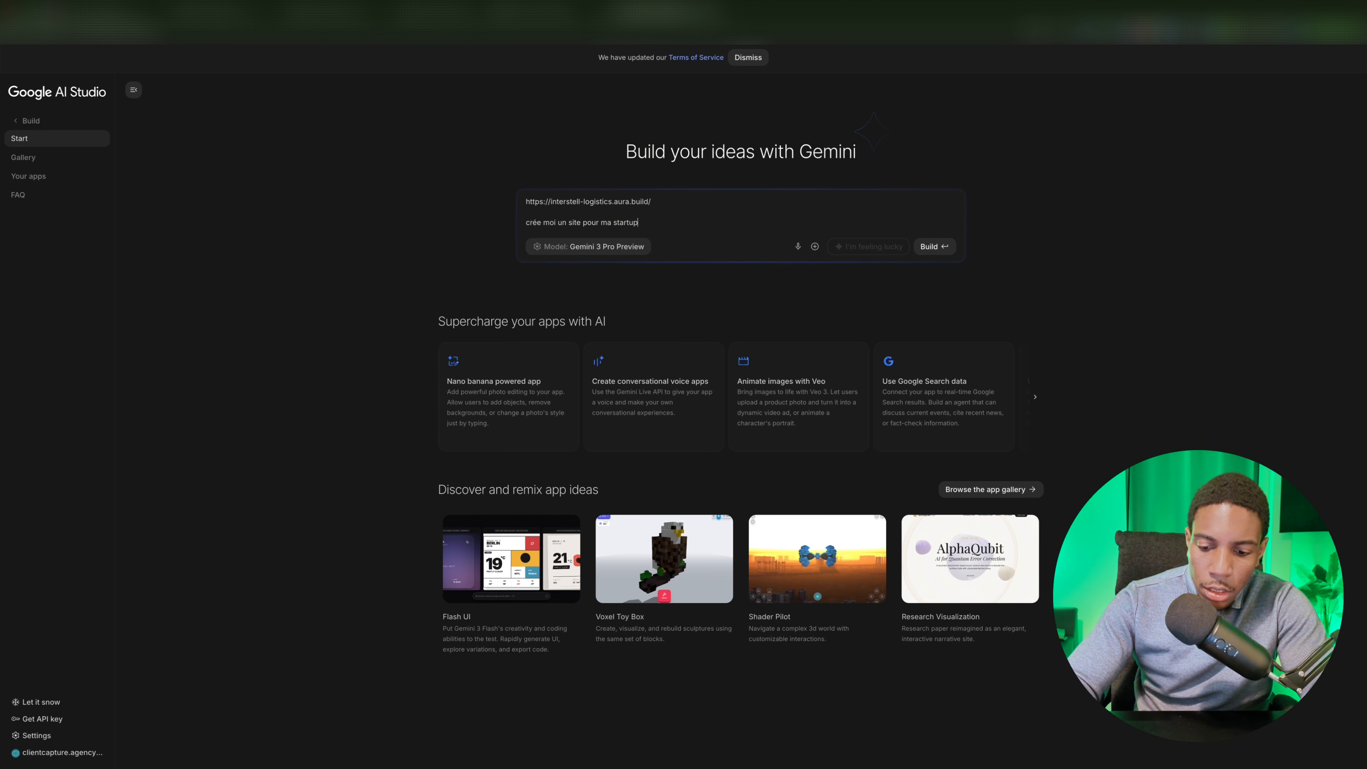
text( fin tech )
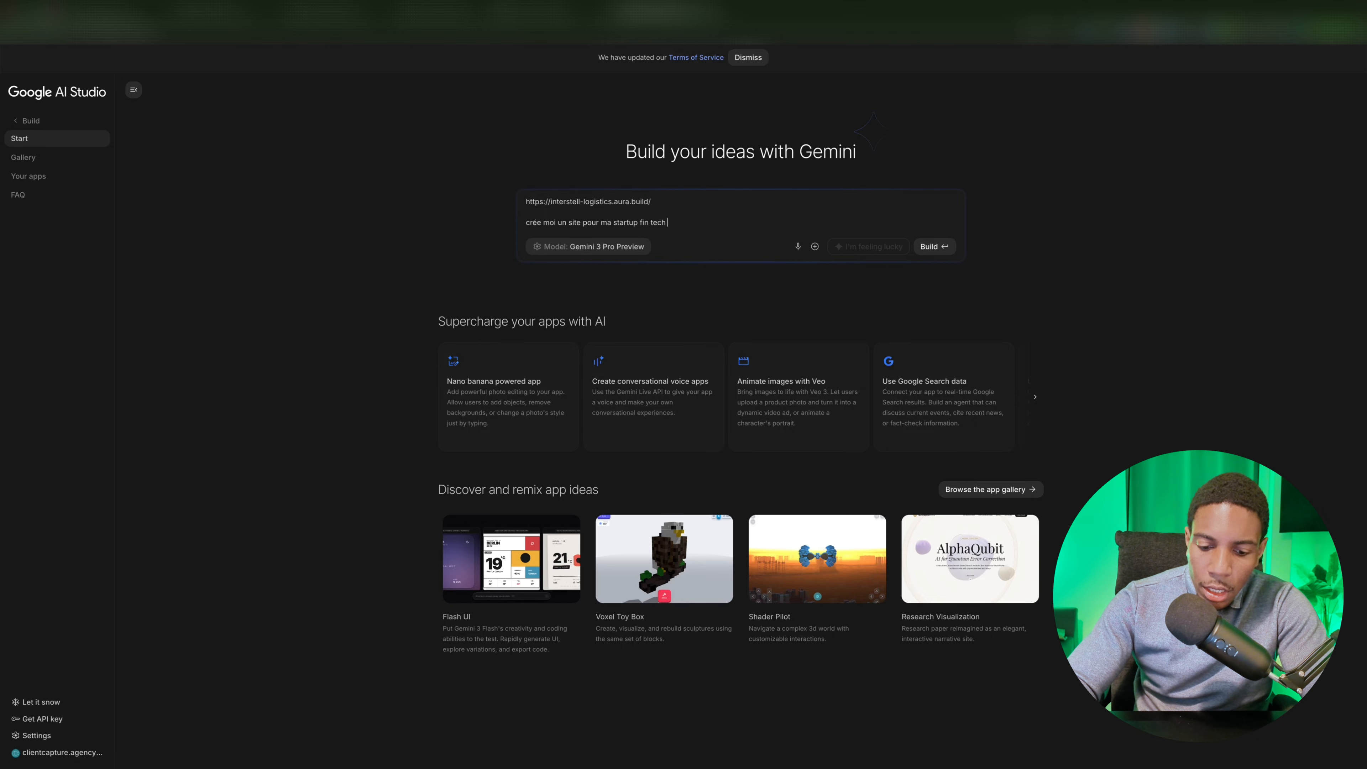
text(qui aide les gens a invest)
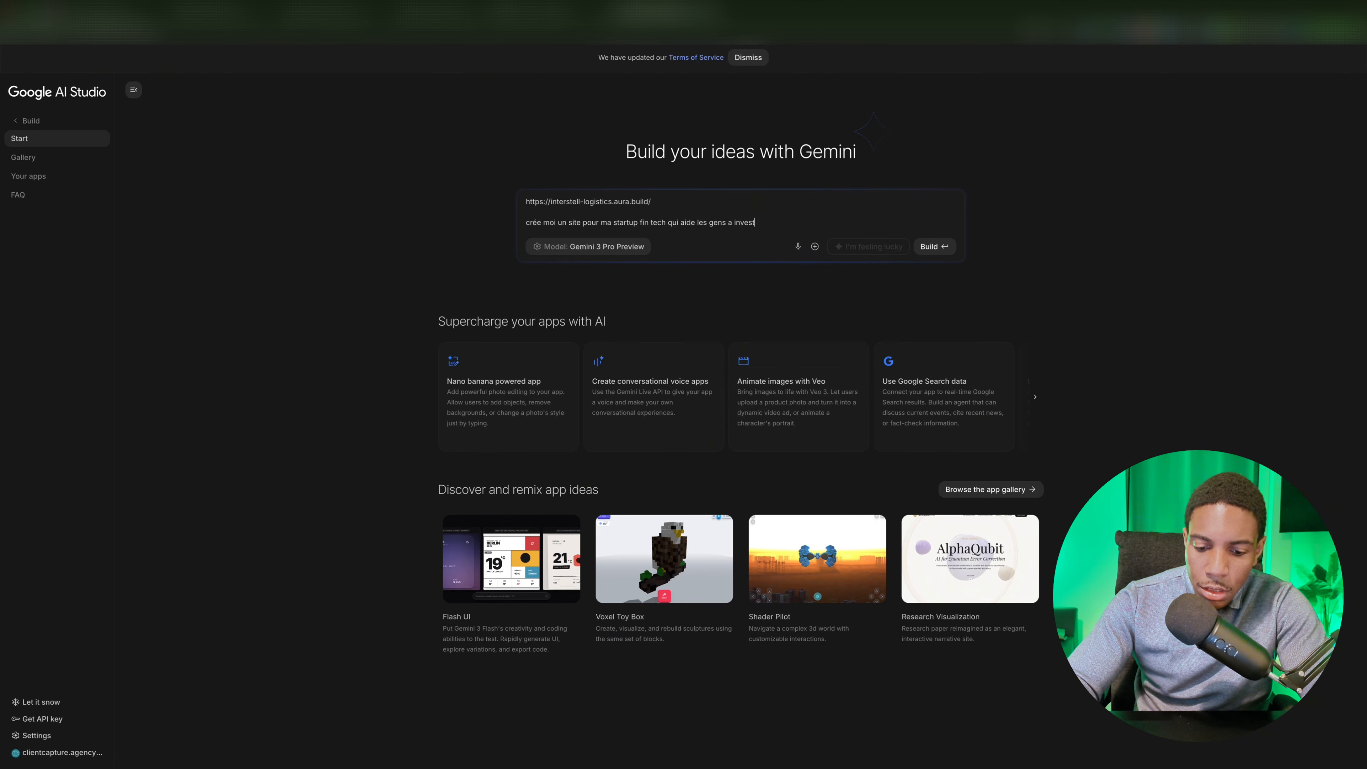
text(ir en crypro)
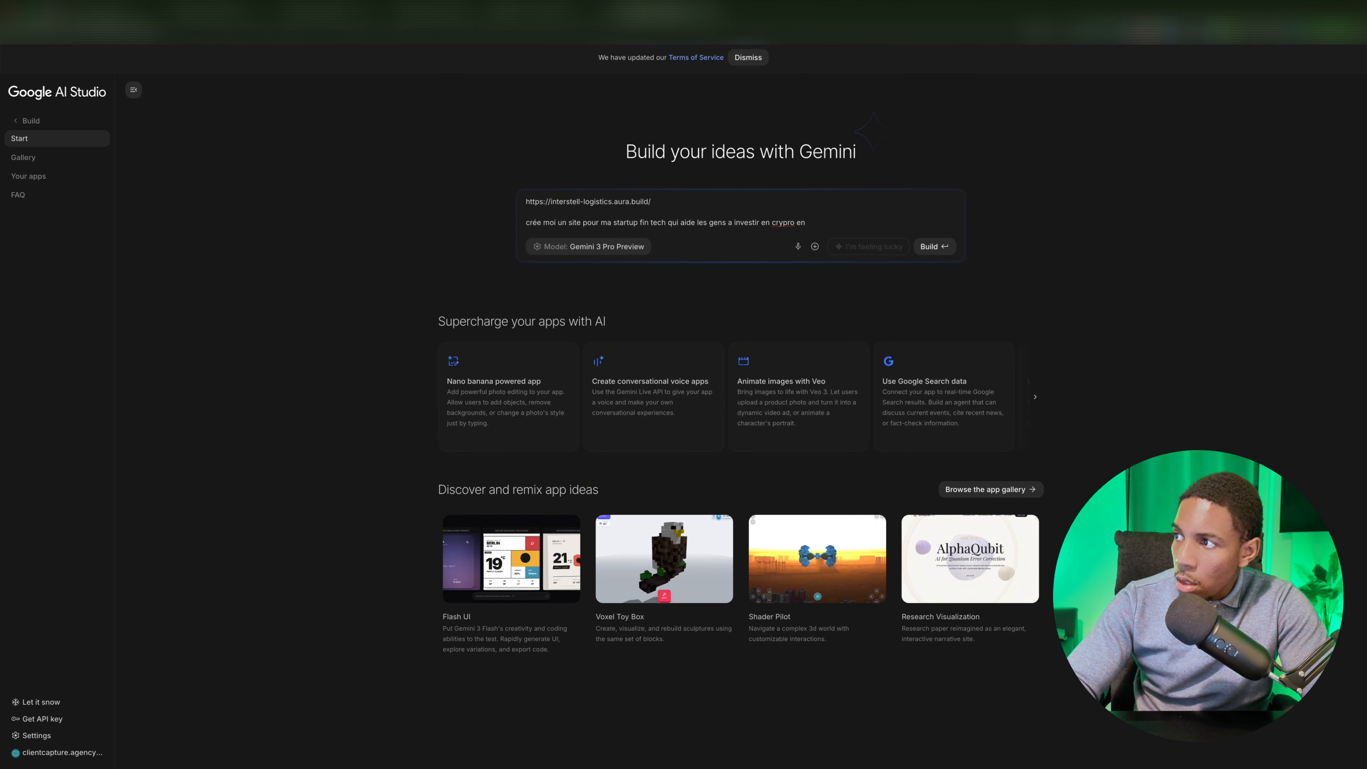
text( a parti)
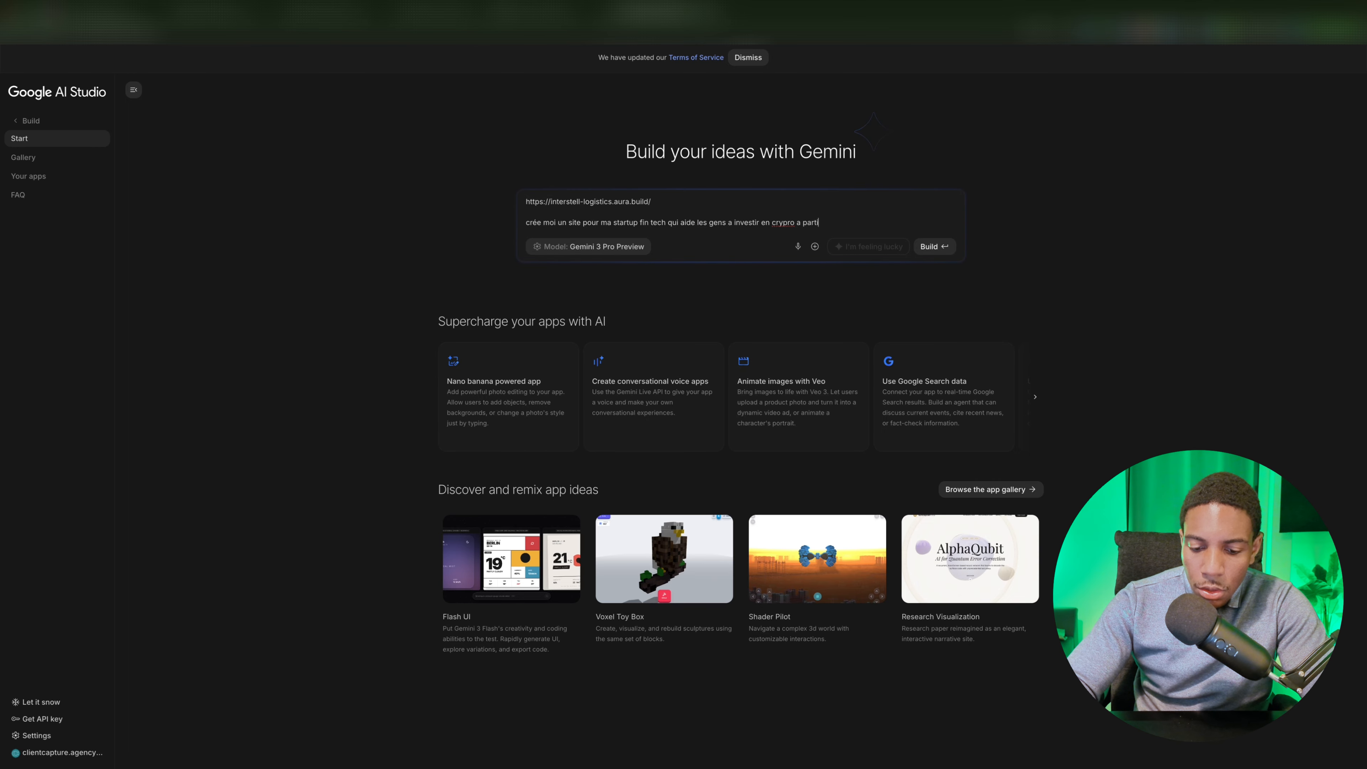
text(r de ce site en lien, fa)
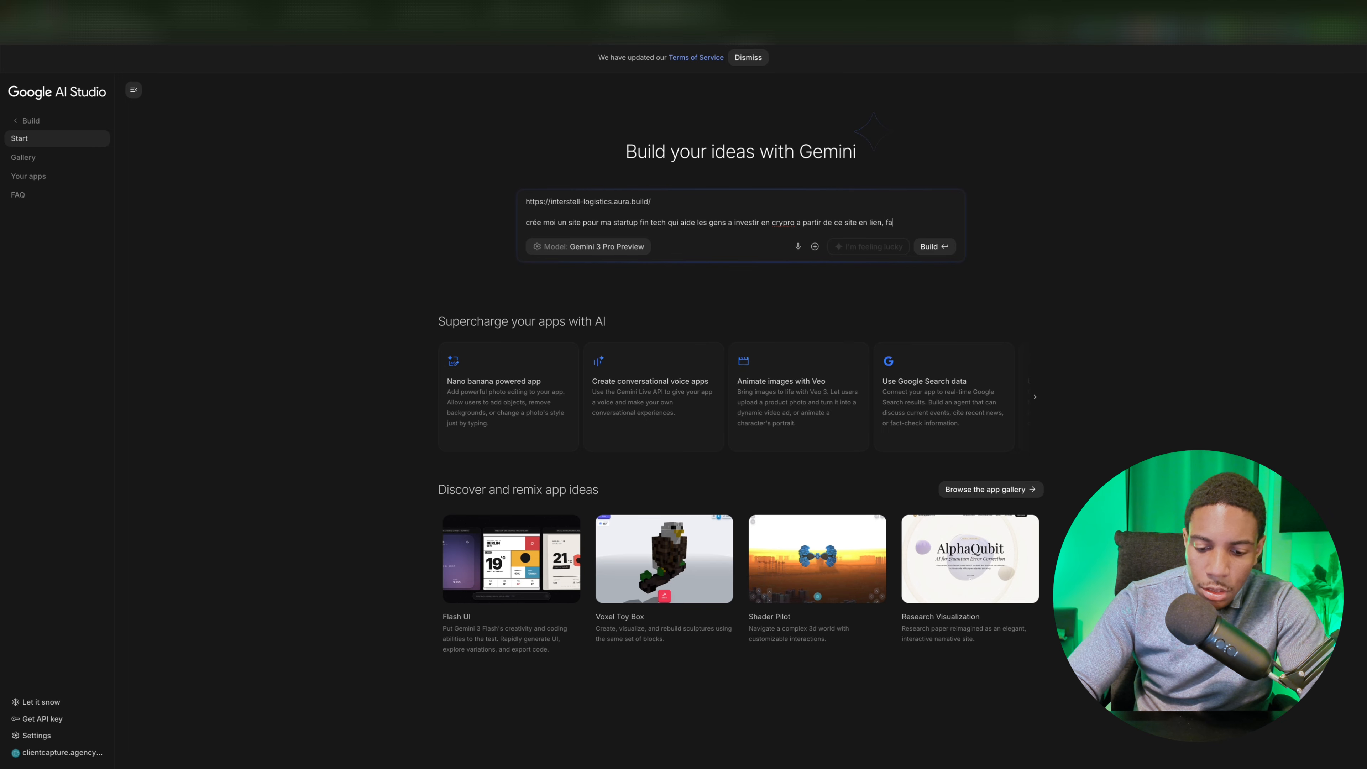
text(it le site en francais)
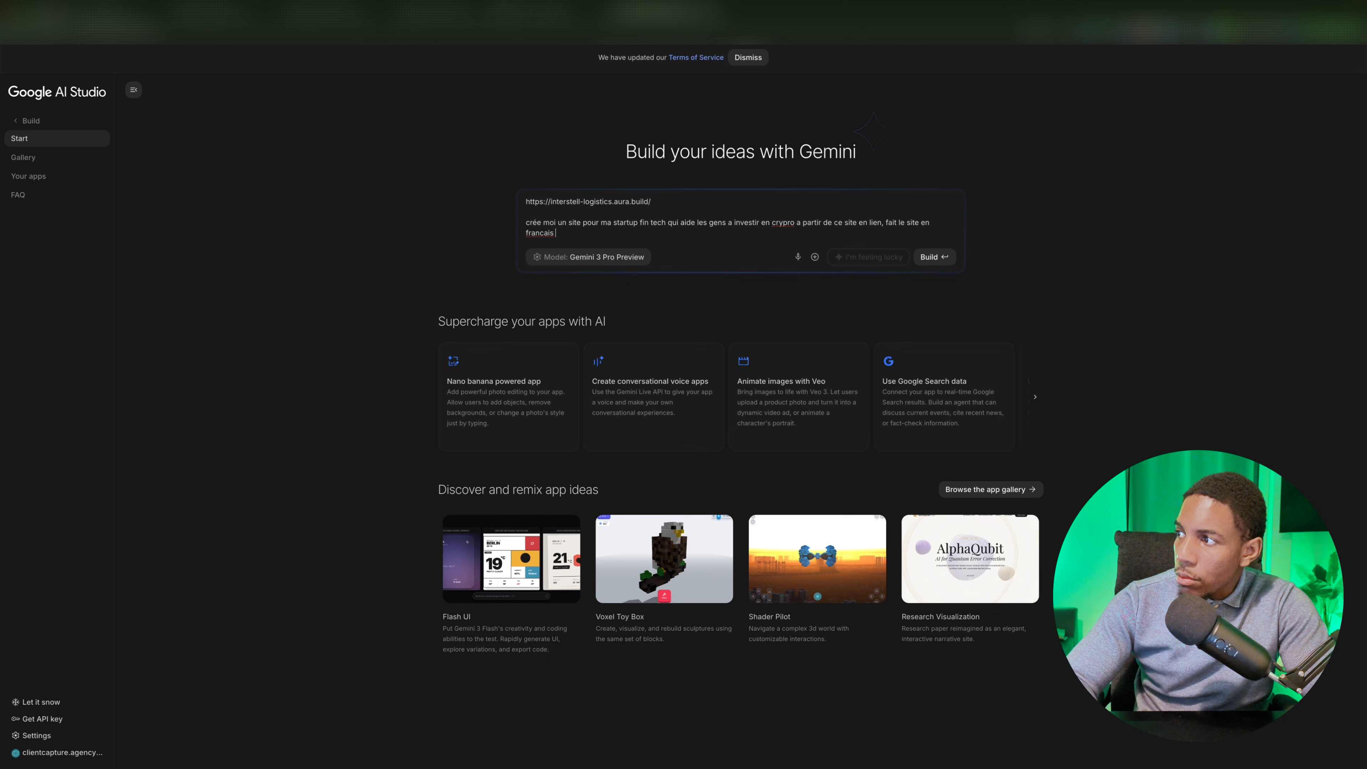
key(shift+Return)
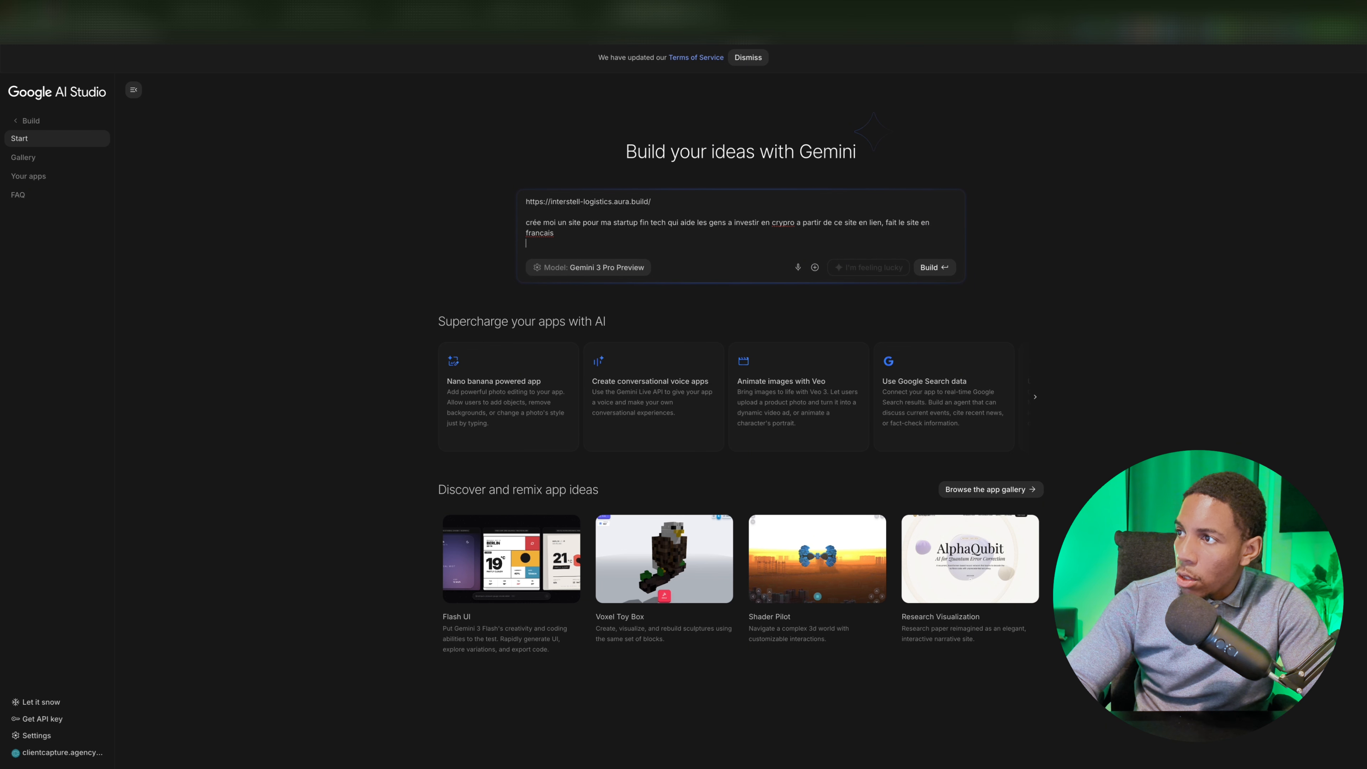
click(935, 267)
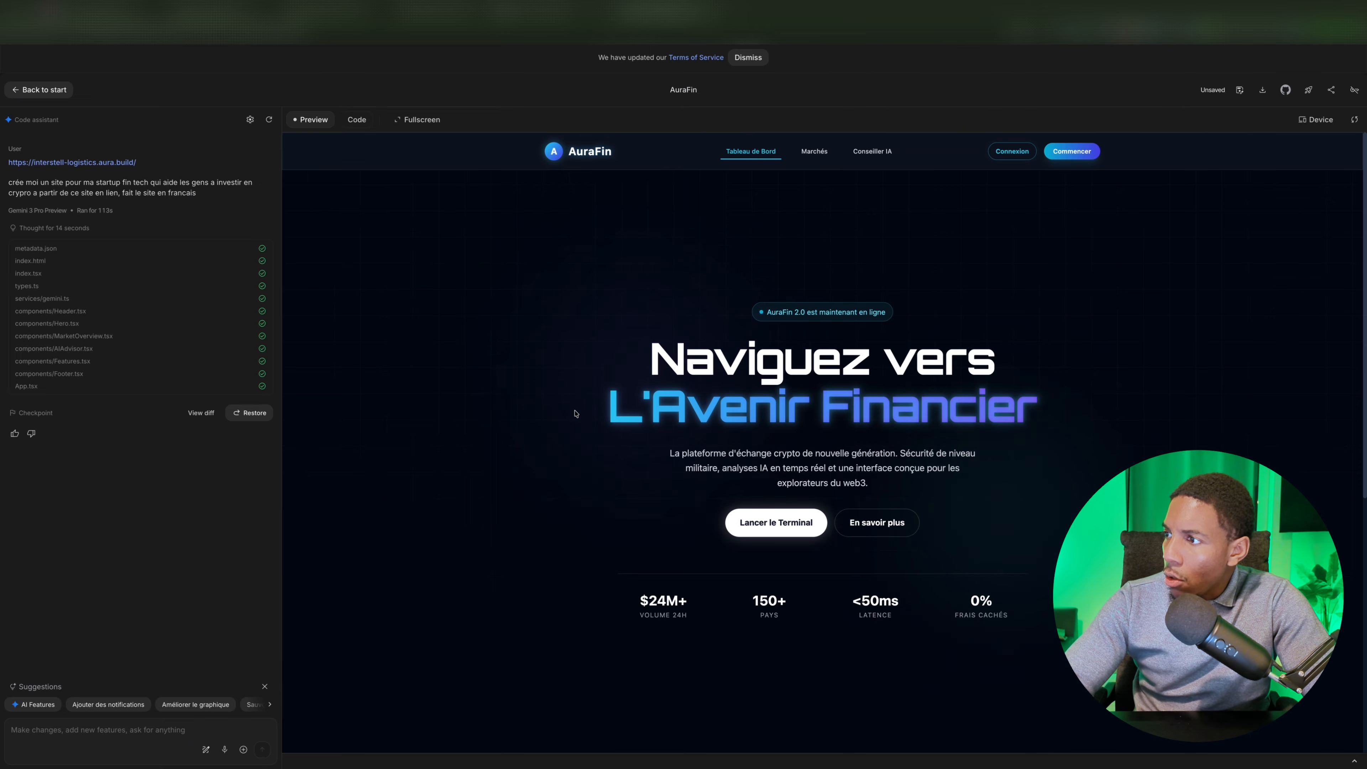
Review the generated AuraFin home page from the hero through the Technologie Supérieure cards to the footer
scroll(574, 414, down, 8)
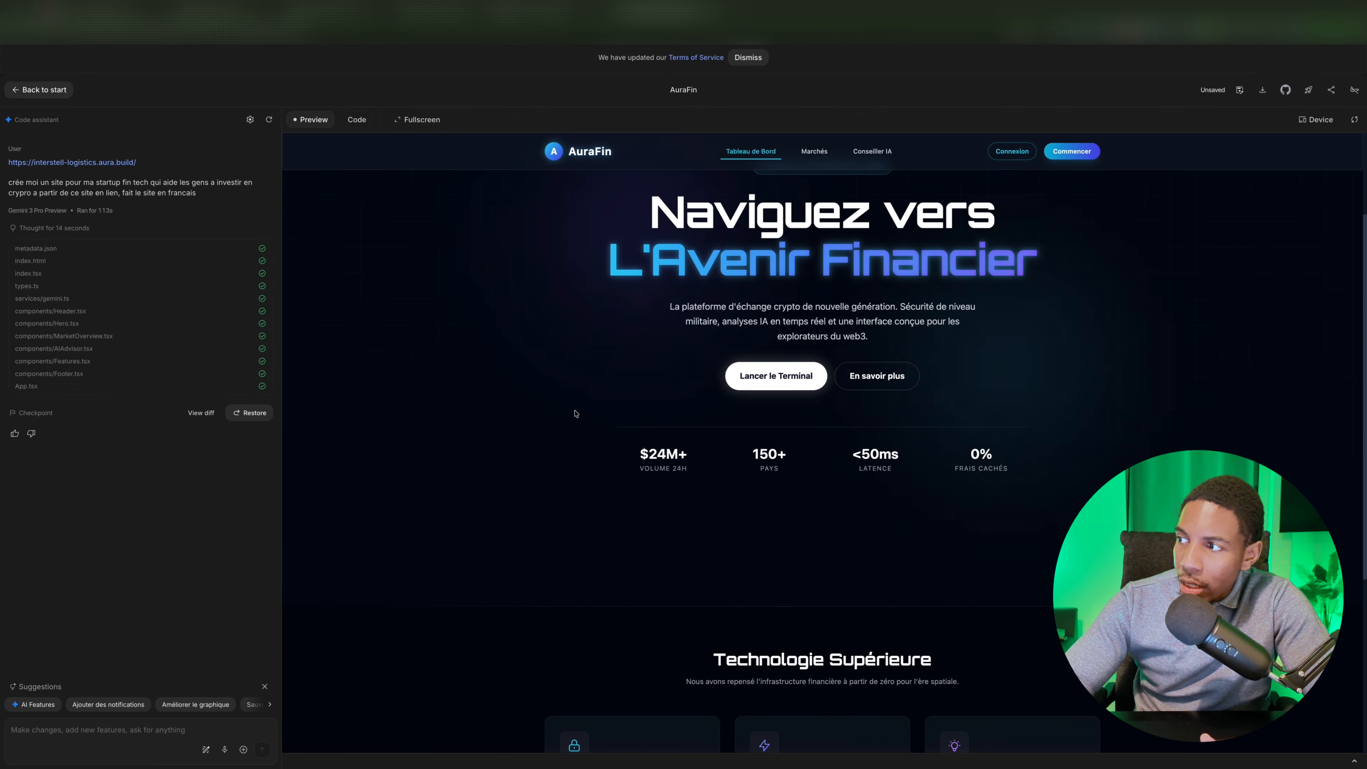
scroll(574, 413, up, 8)
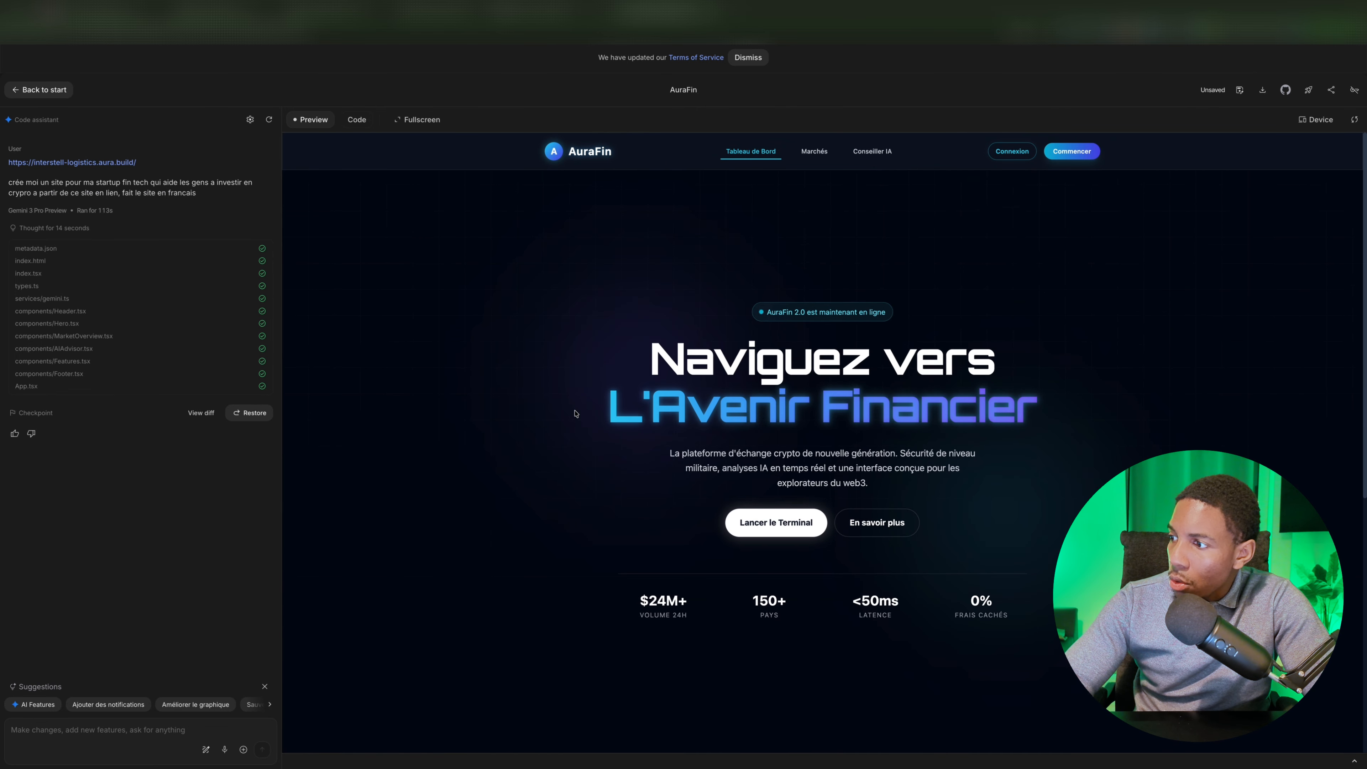
scroll(574, 414, down, 8)
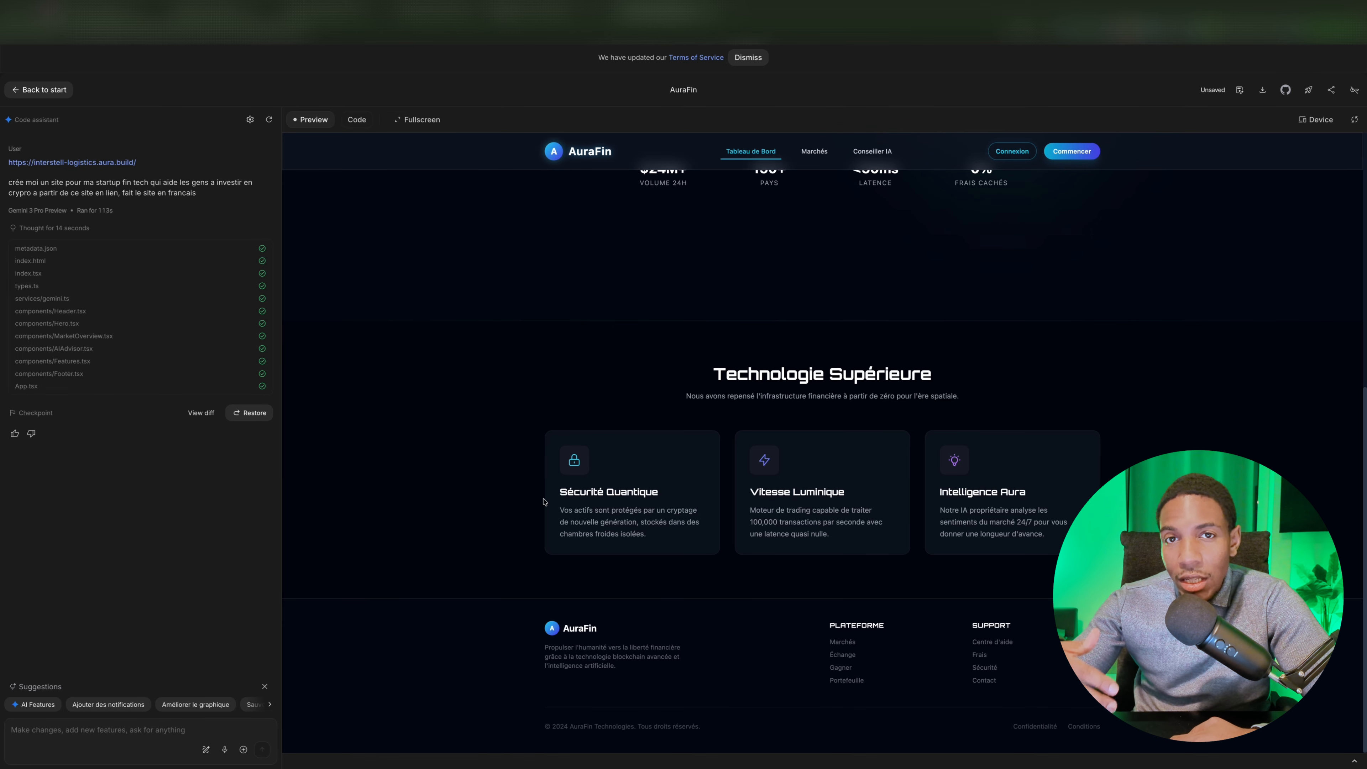
scroll(529, 535, up, 8)
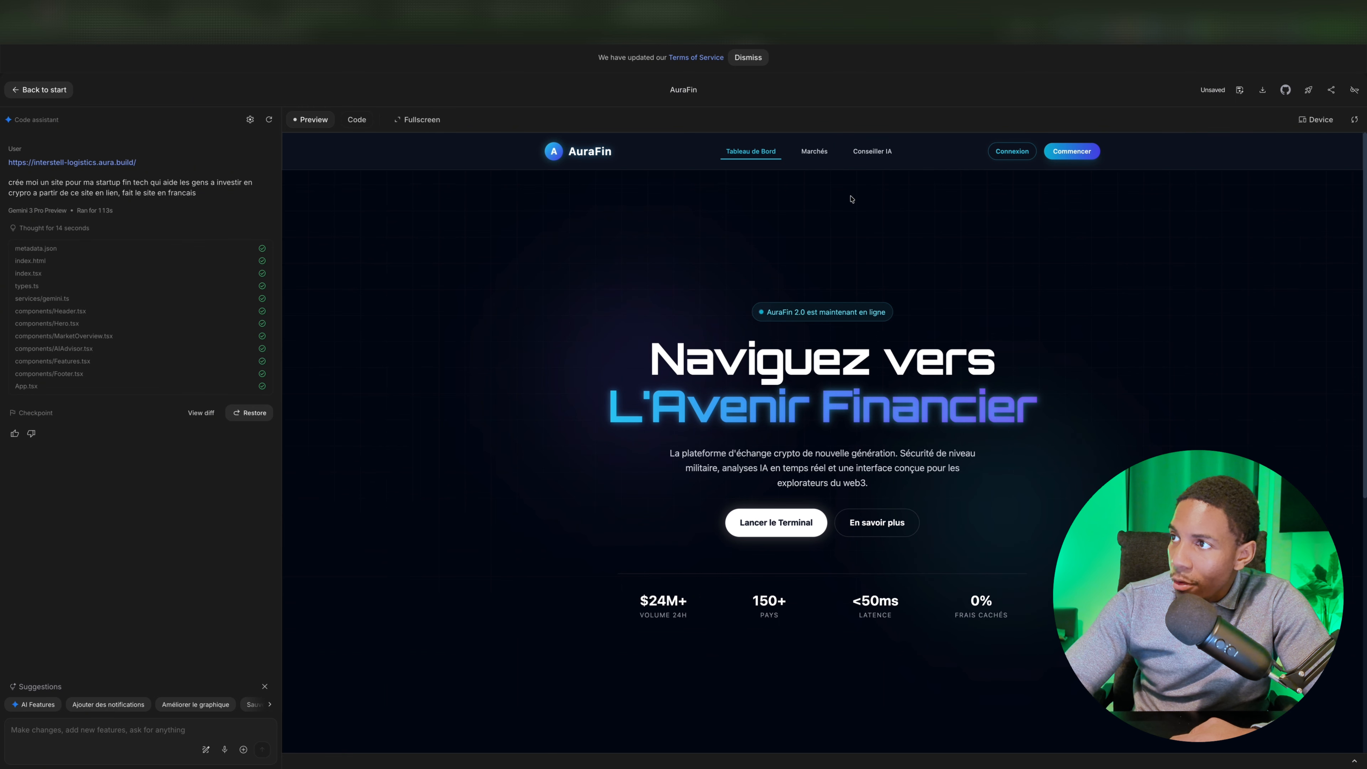
Open the Marchés page and examine the Bitcoin / USD chart and the crypto asset table
click(814, 154)
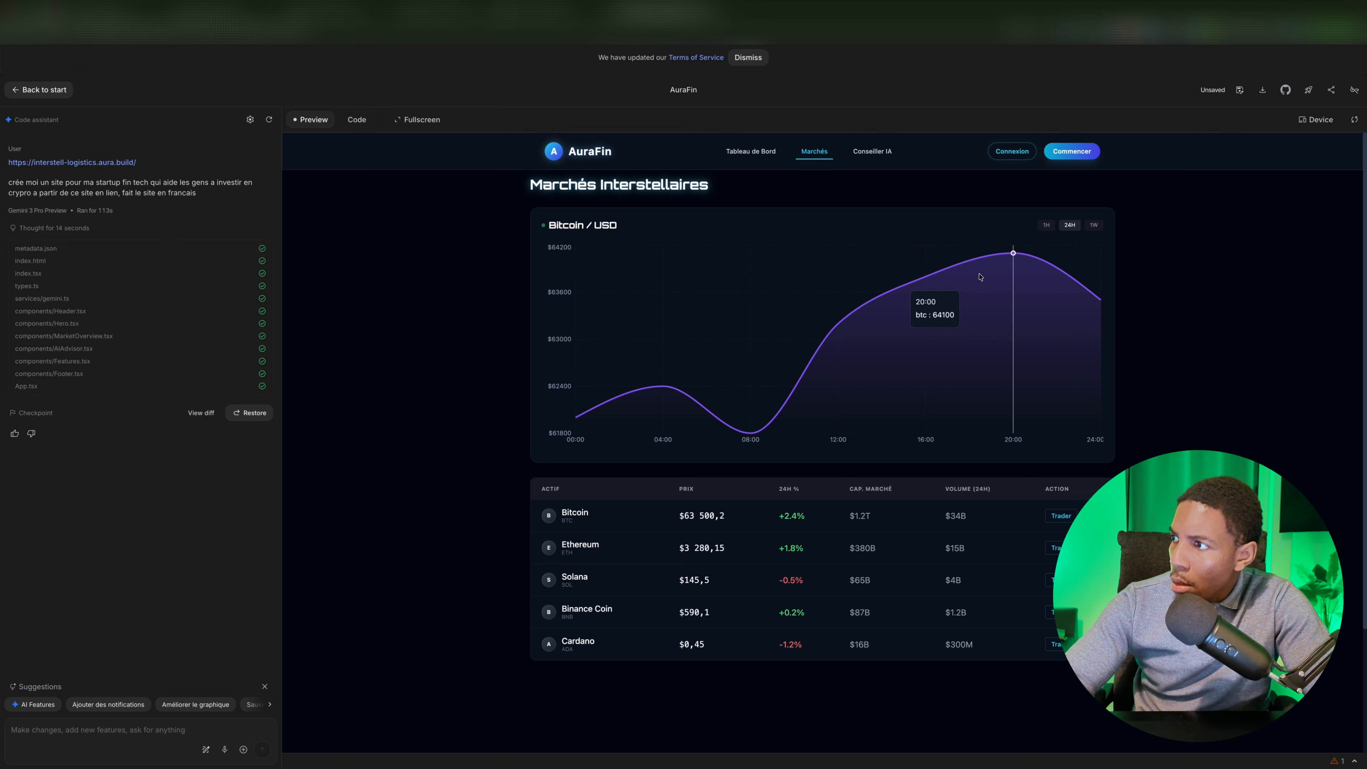
scroll(779, 543, down, 1)
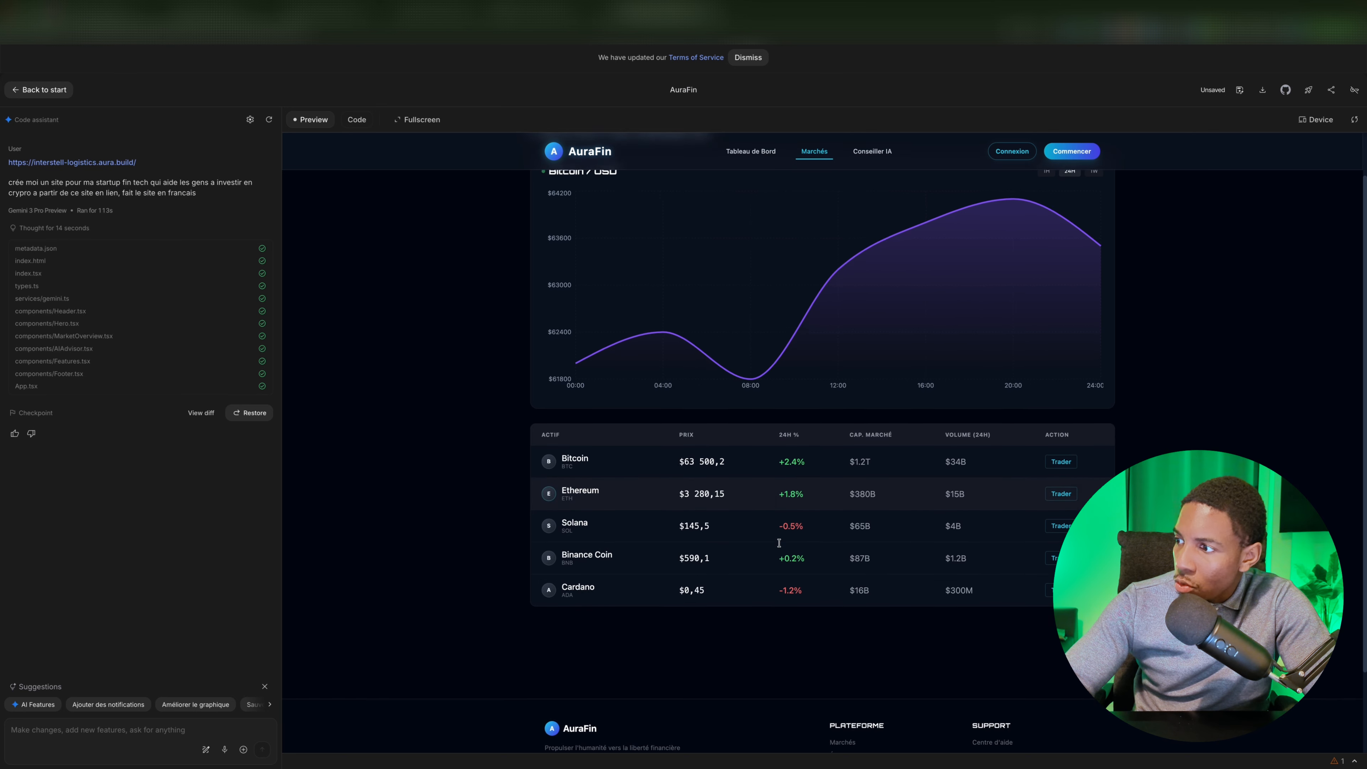
scroll(779, 543, up, 2)
Inspect the Conseiller IA page with its Aura AI Advisor chat and footer, and return to the Marchés page
click(882, 154)
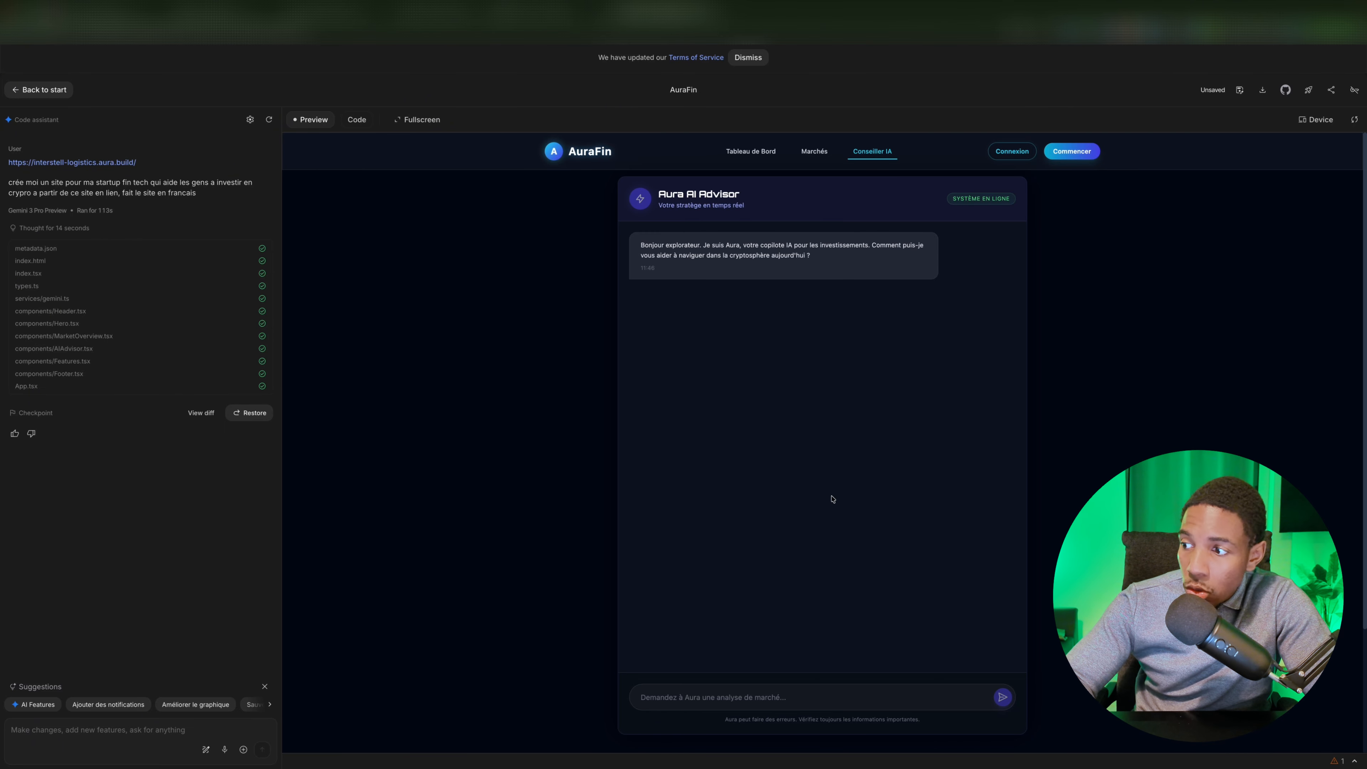
scroll(830, 502, down, 2)
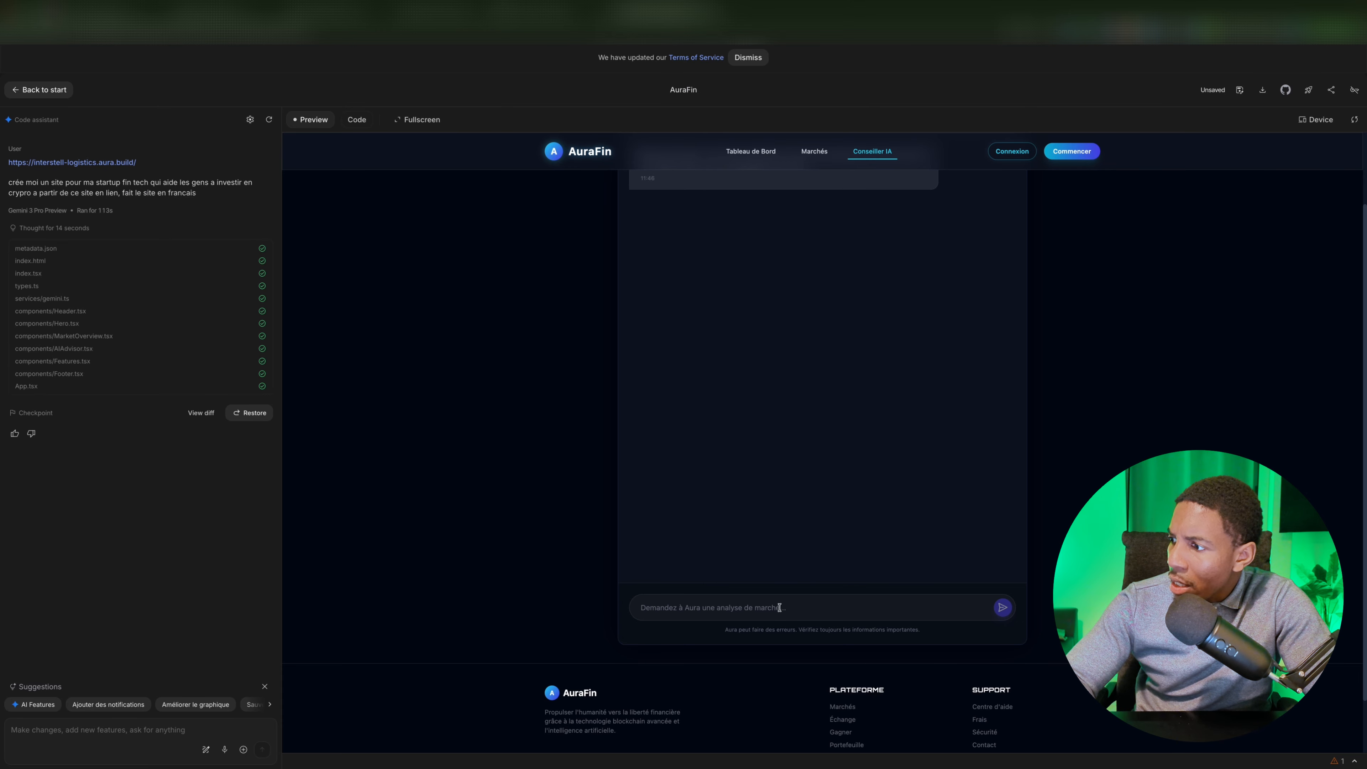
scroll(785, 599, up, 2)
scroll(808, 619, down, 3)
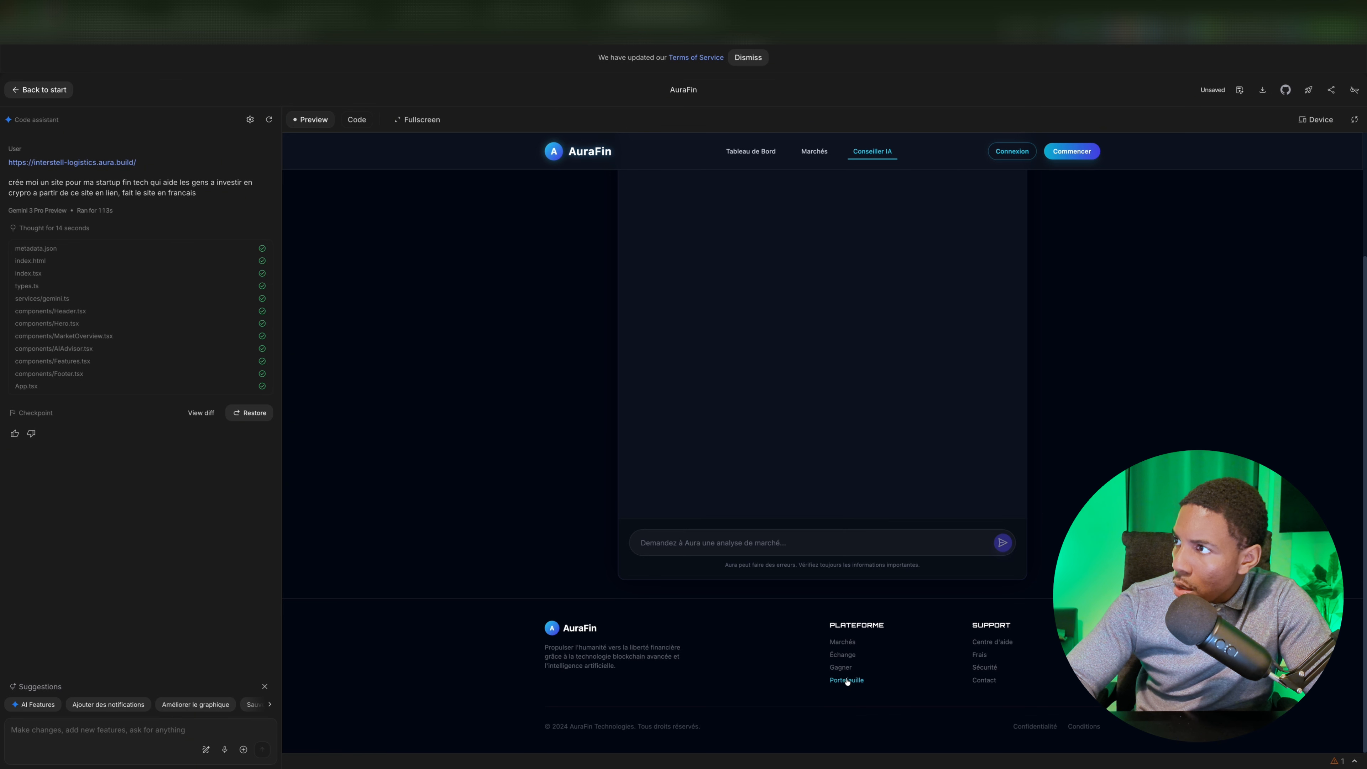
scroll(979, 651, up, 3)
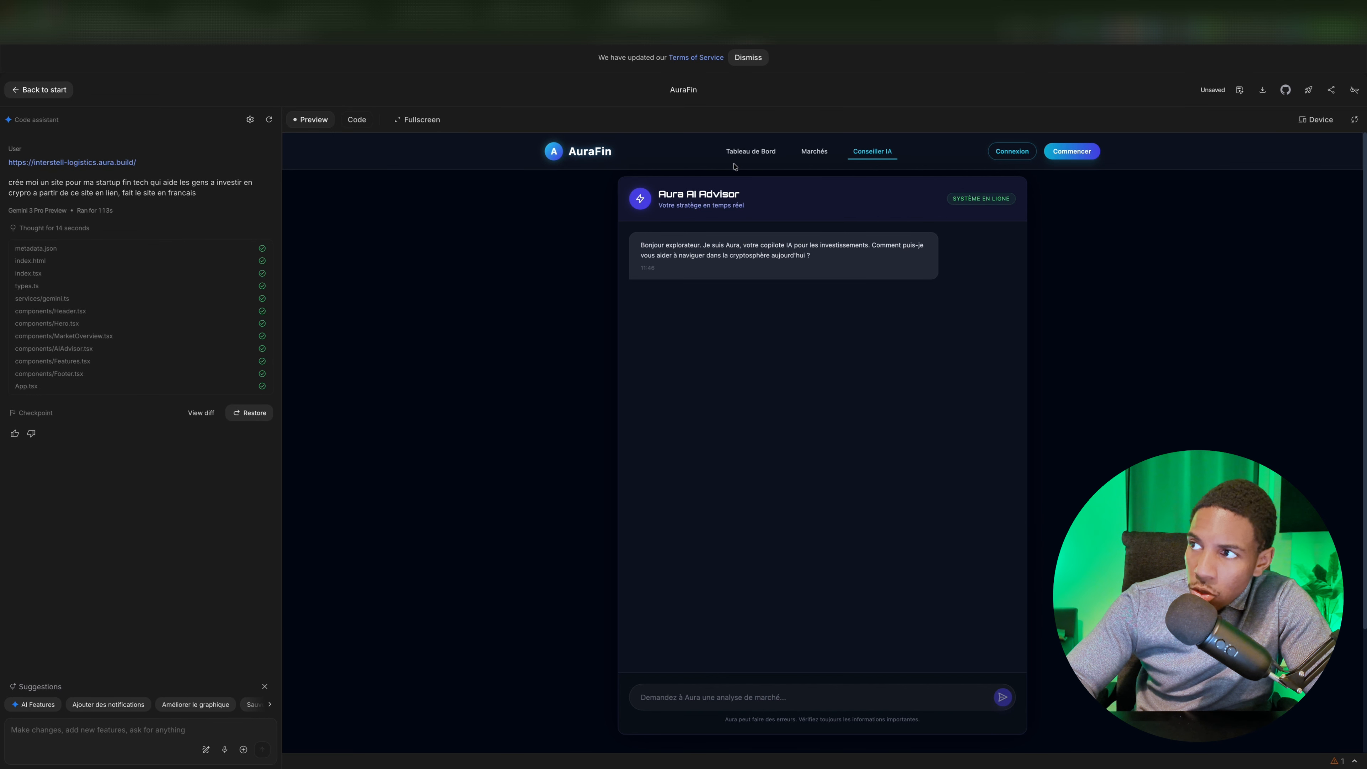
click(796, 155)
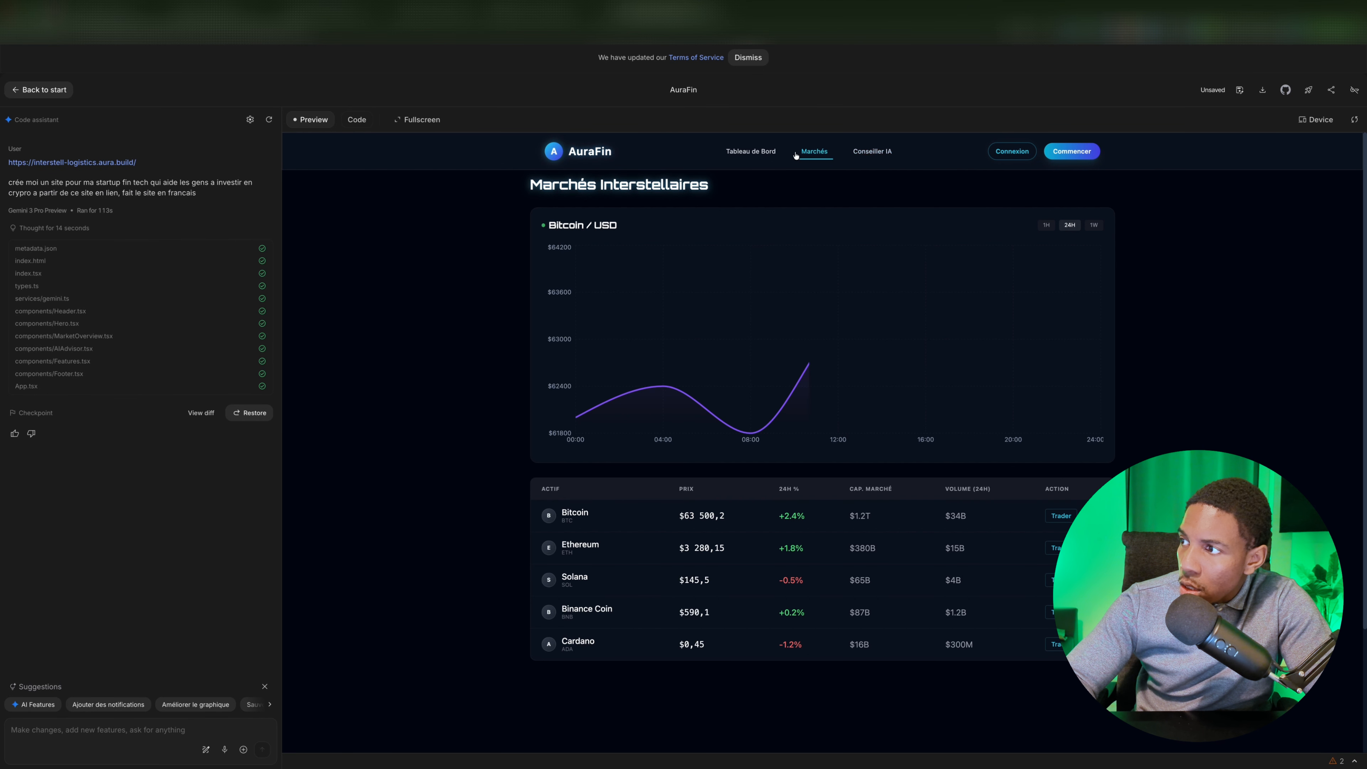
Compare the Tableau de Bord and Marchés pages, and review the dashboard page down to its Technologie Supérieure cards
click(760, 154)
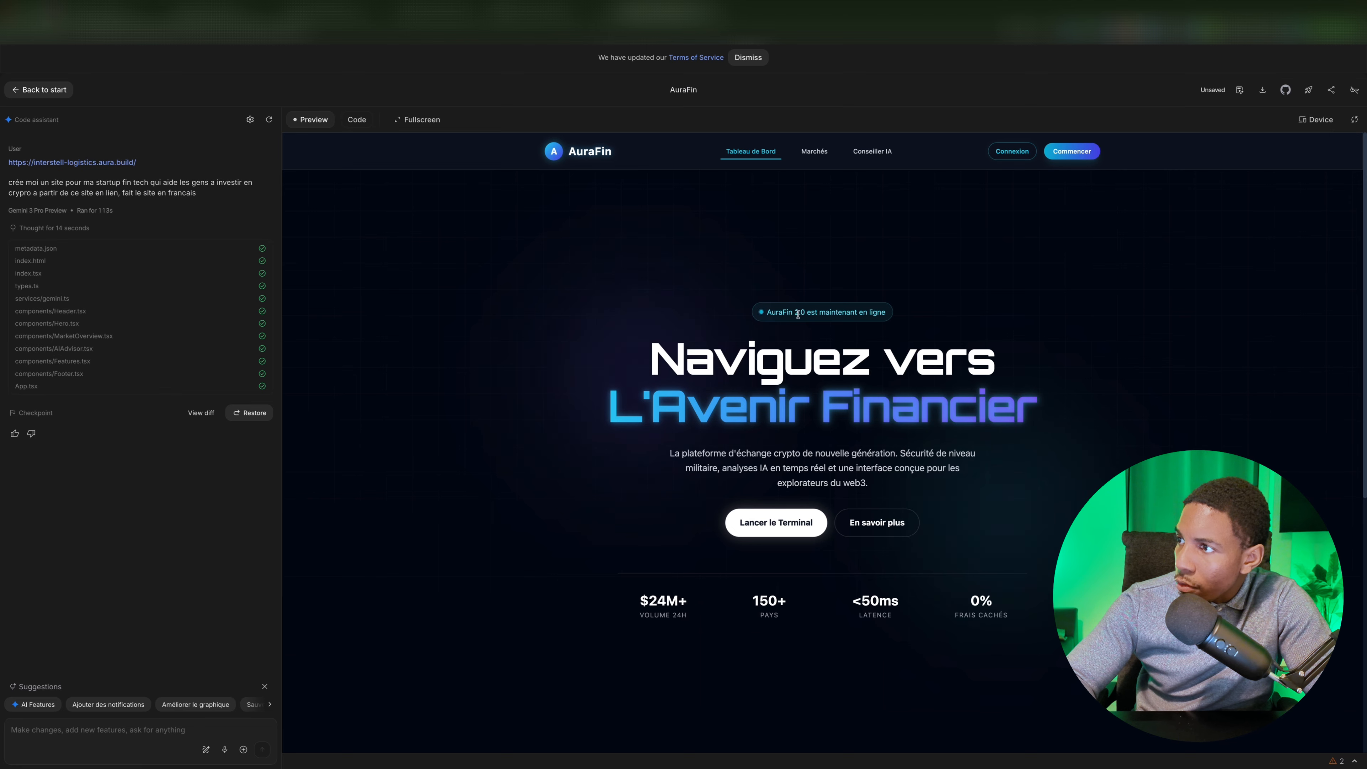
click(801, 158)
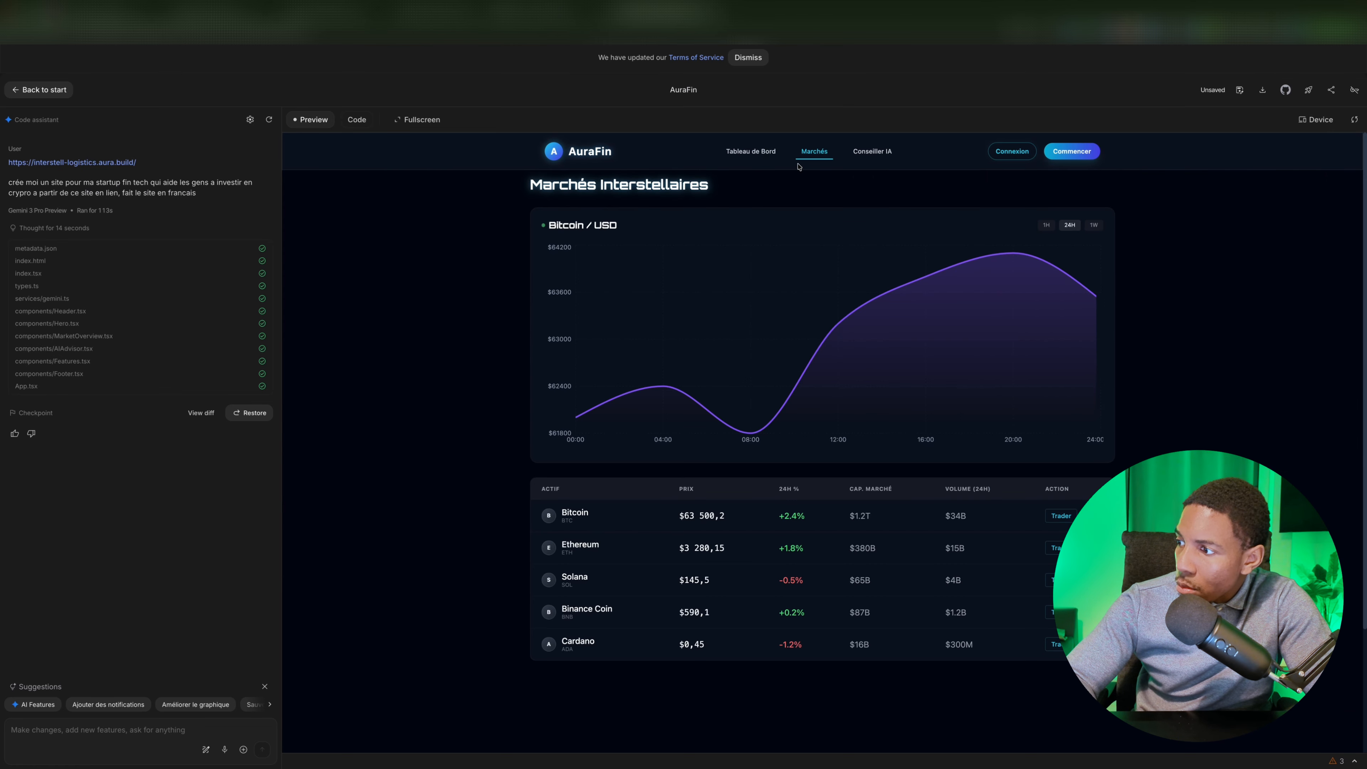
click(752, 152)
scroll(766, 426, down, 5)
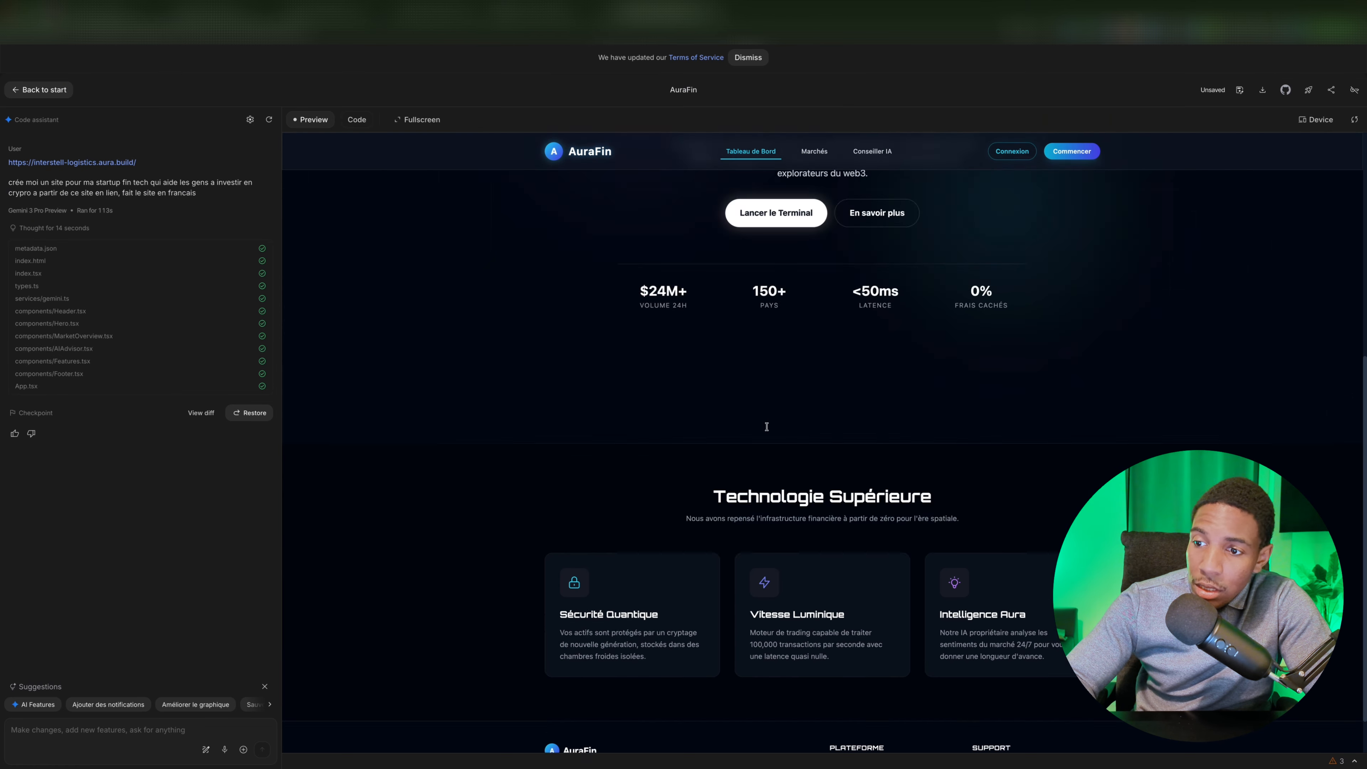
scroll(766, 426, up, 5)
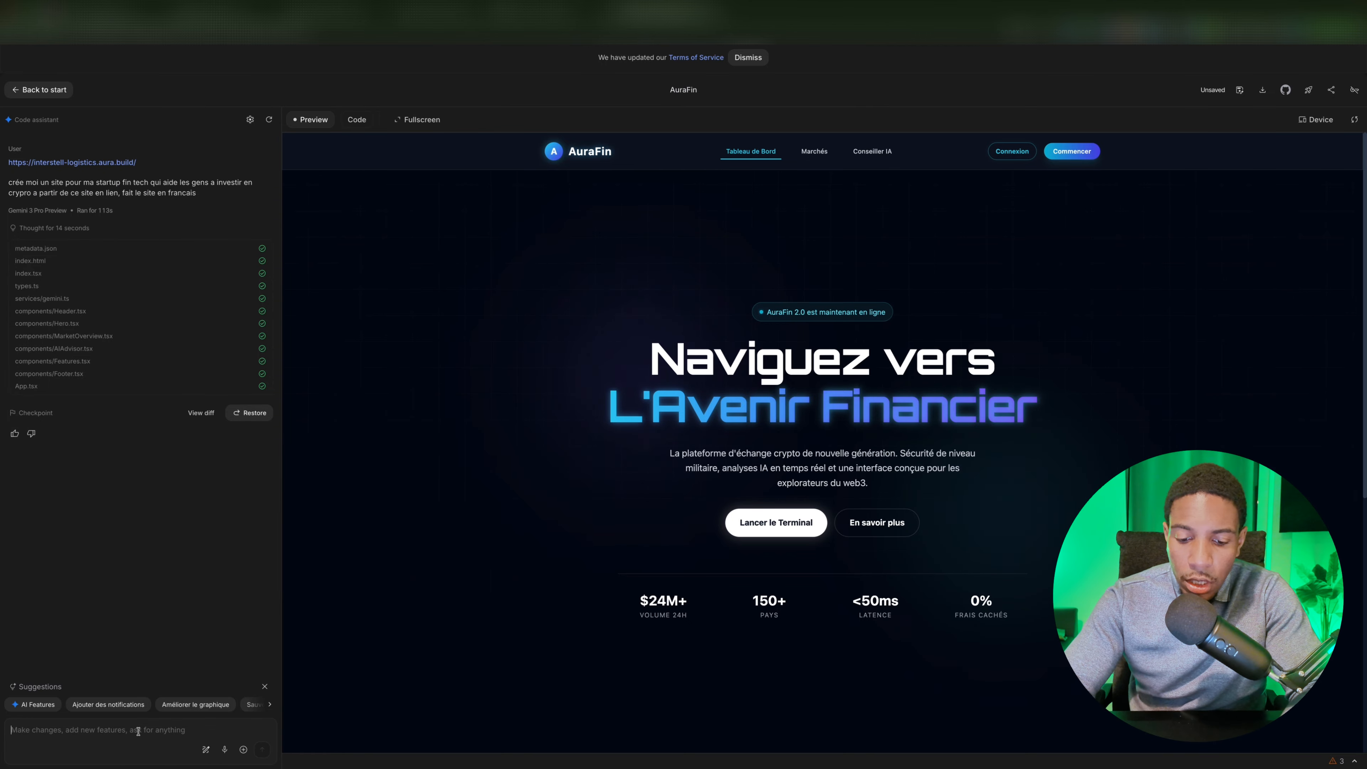
Ask the code assistant in French to add a user reviews section with 6 reviews and a section with the prices of the top 10 cryptos
click(108, 730)
text(rajoute des section dé)
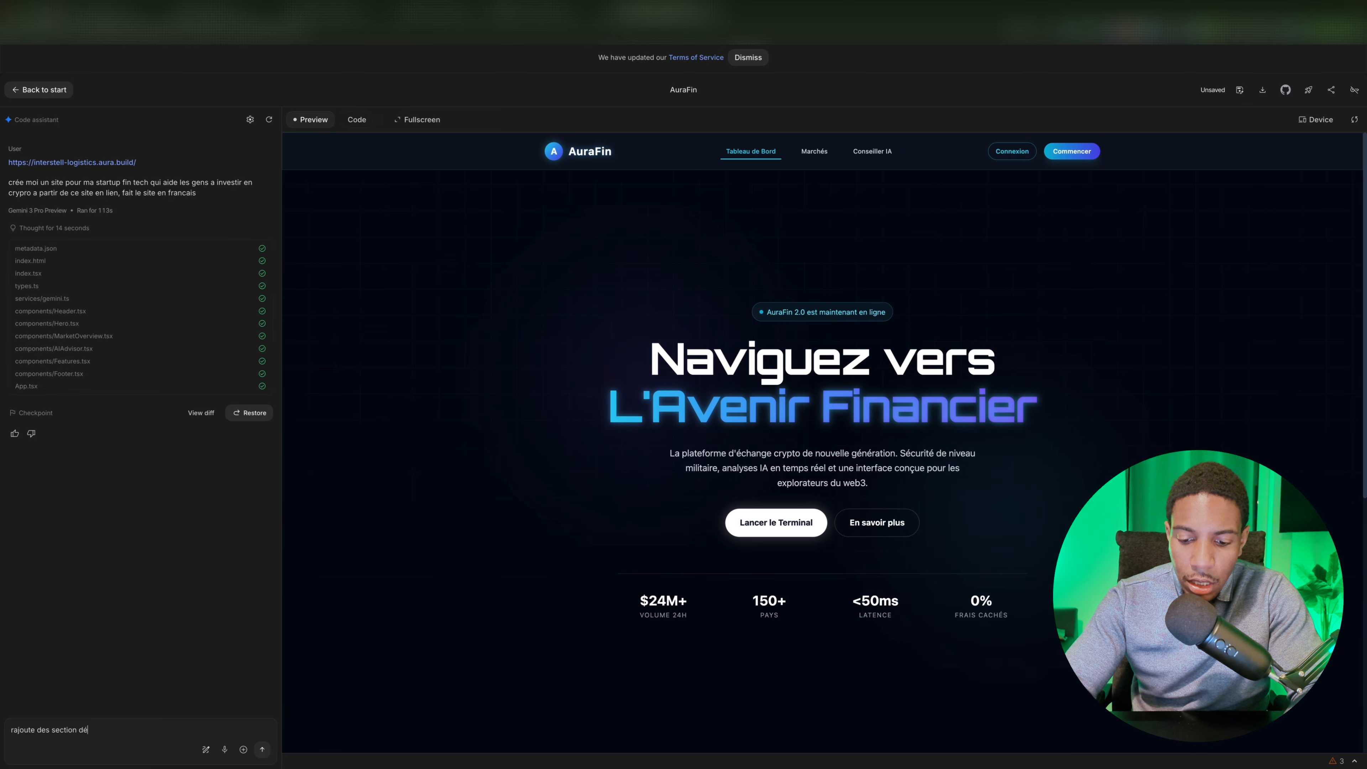
text(dié a des)
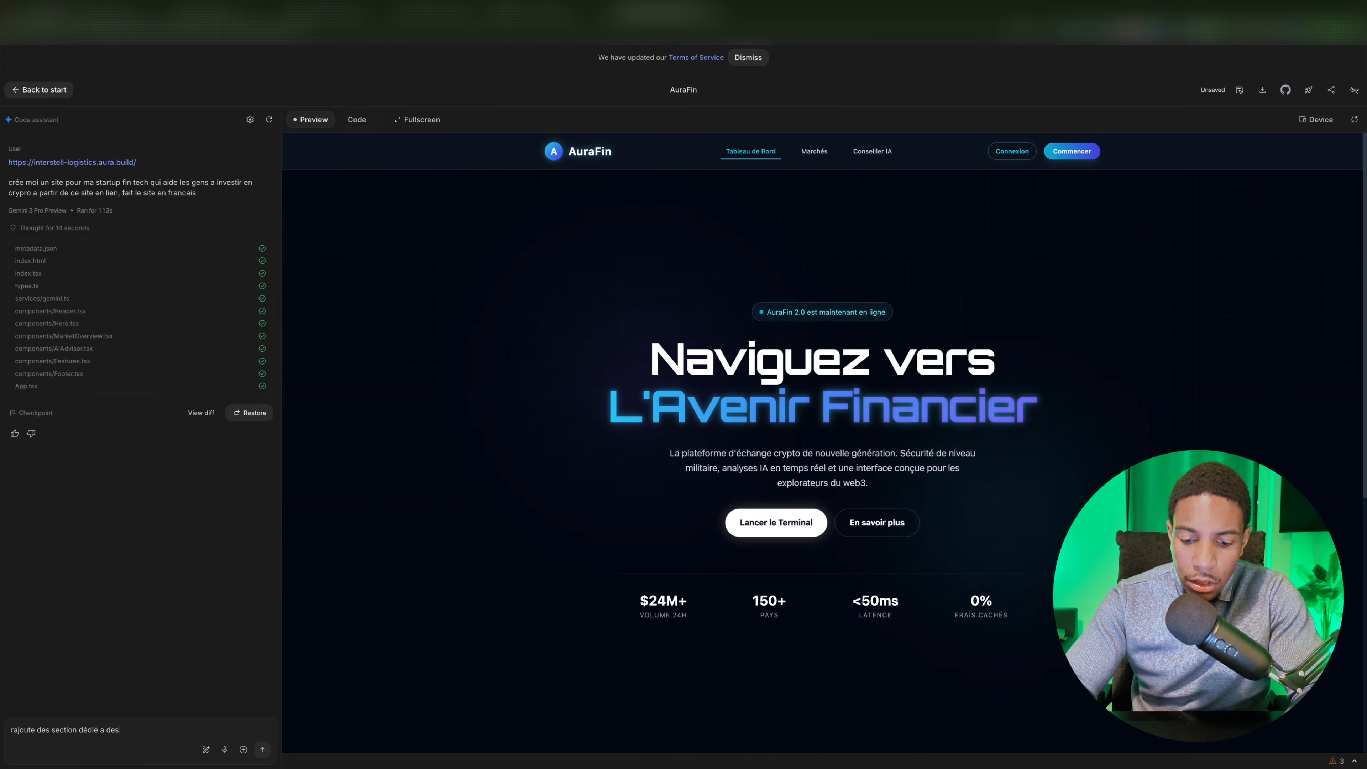
text( acis utili)
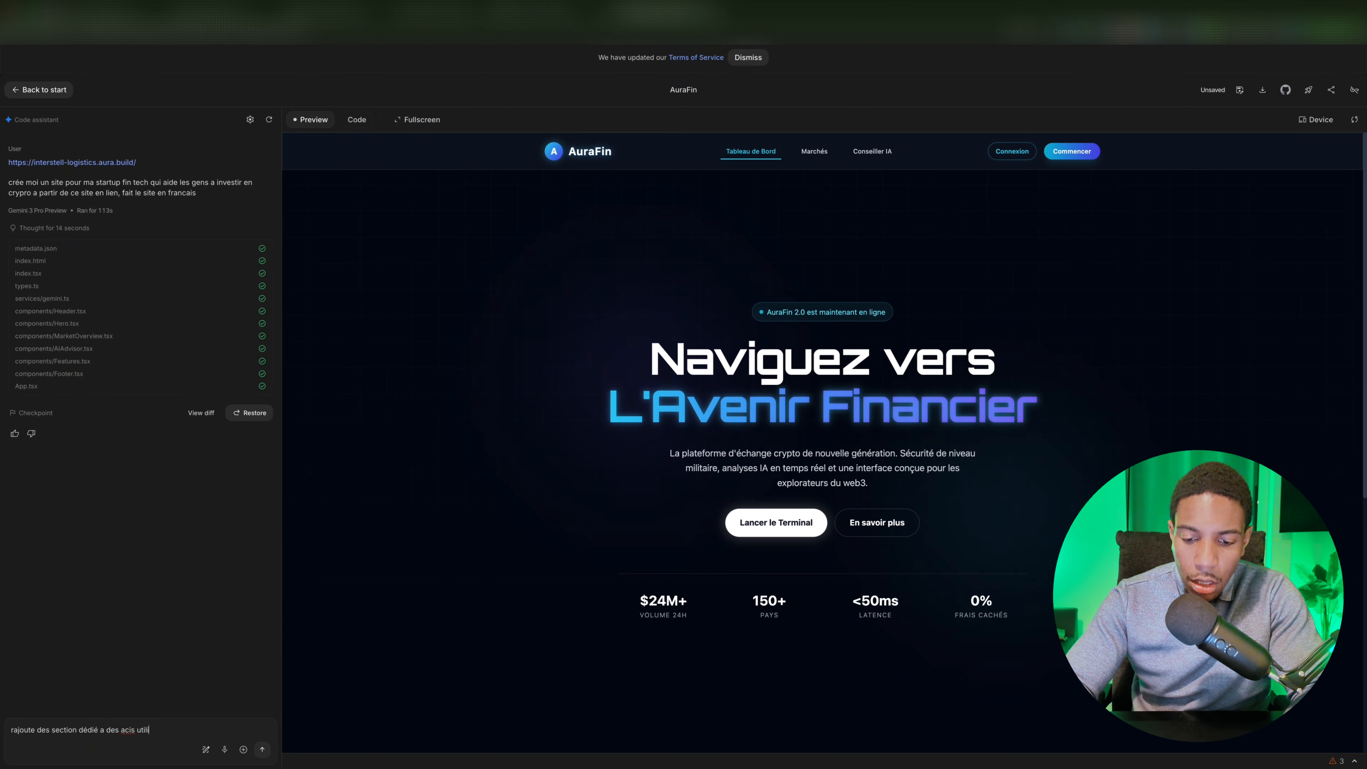
text(sateur )
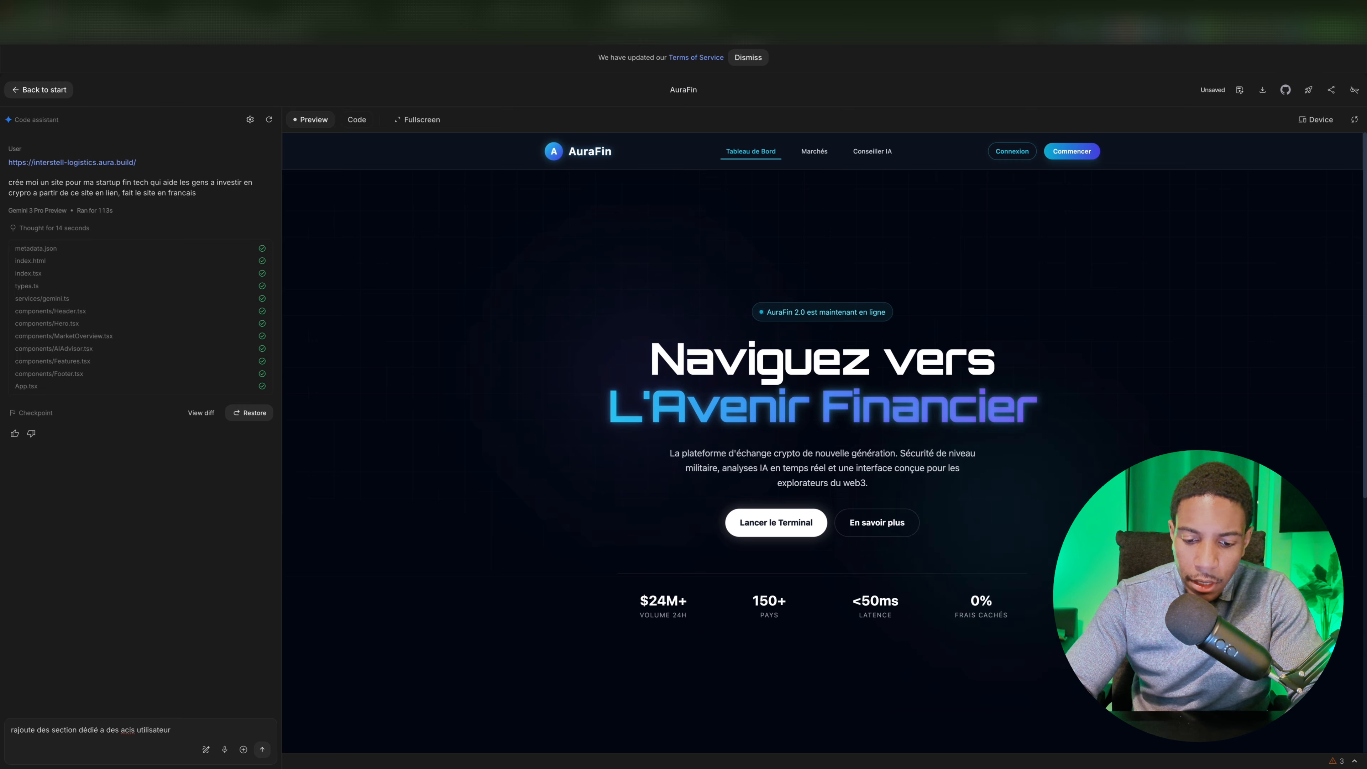
text(avec)
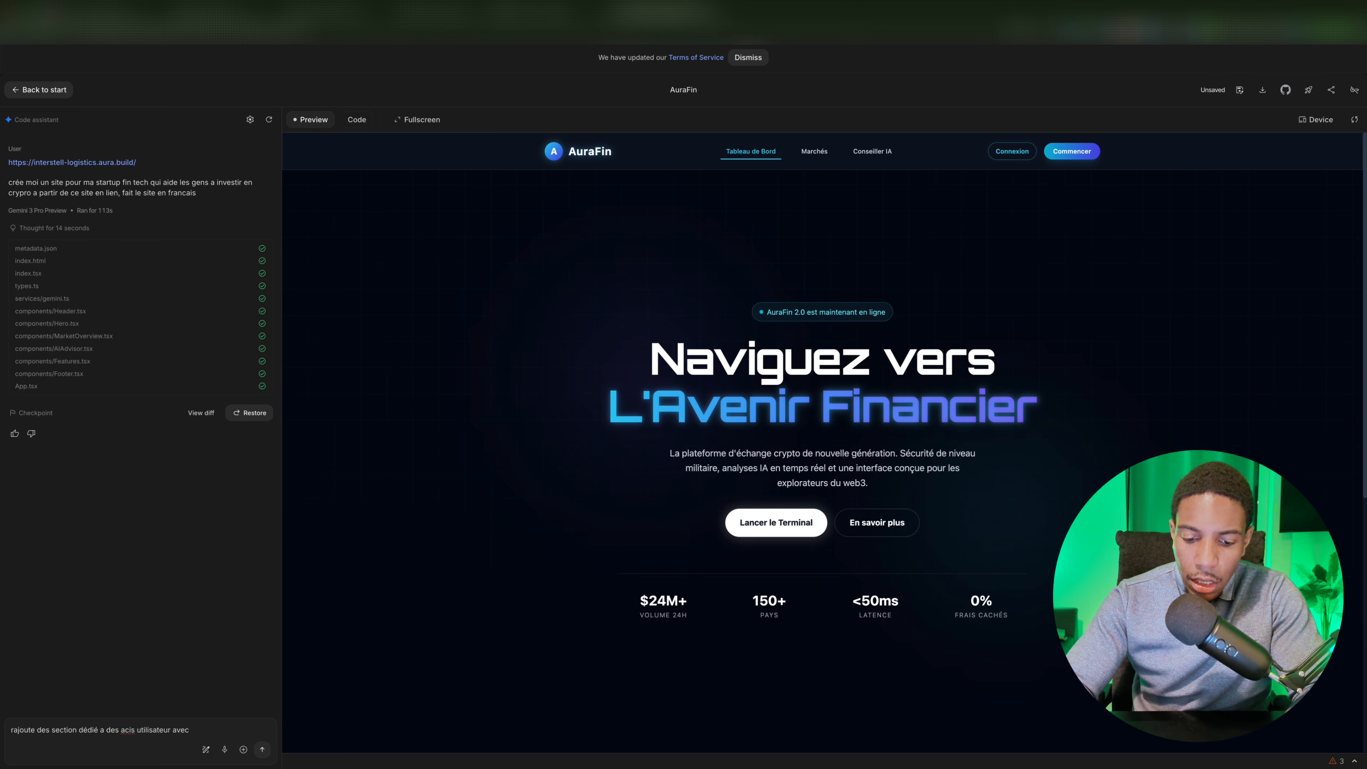
text( 6 avis. et un)
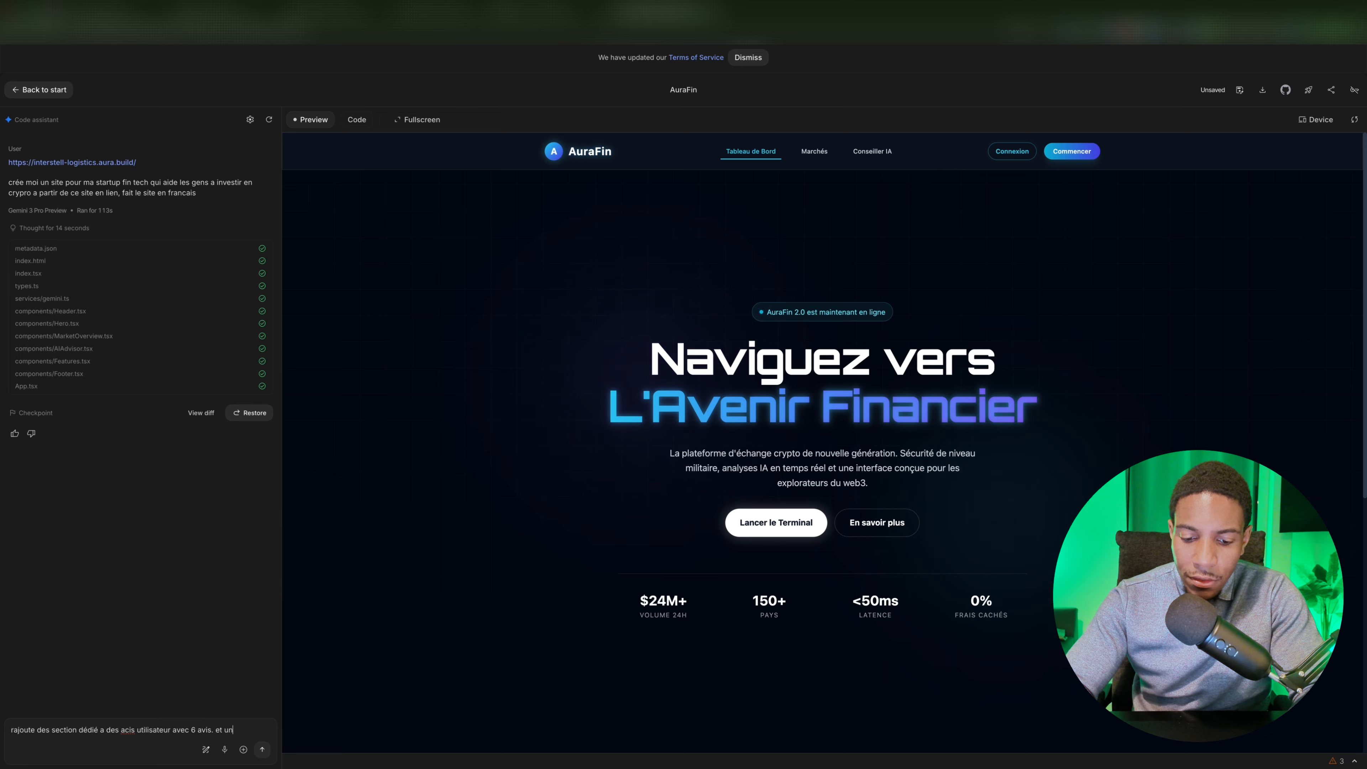
text(e section avec)
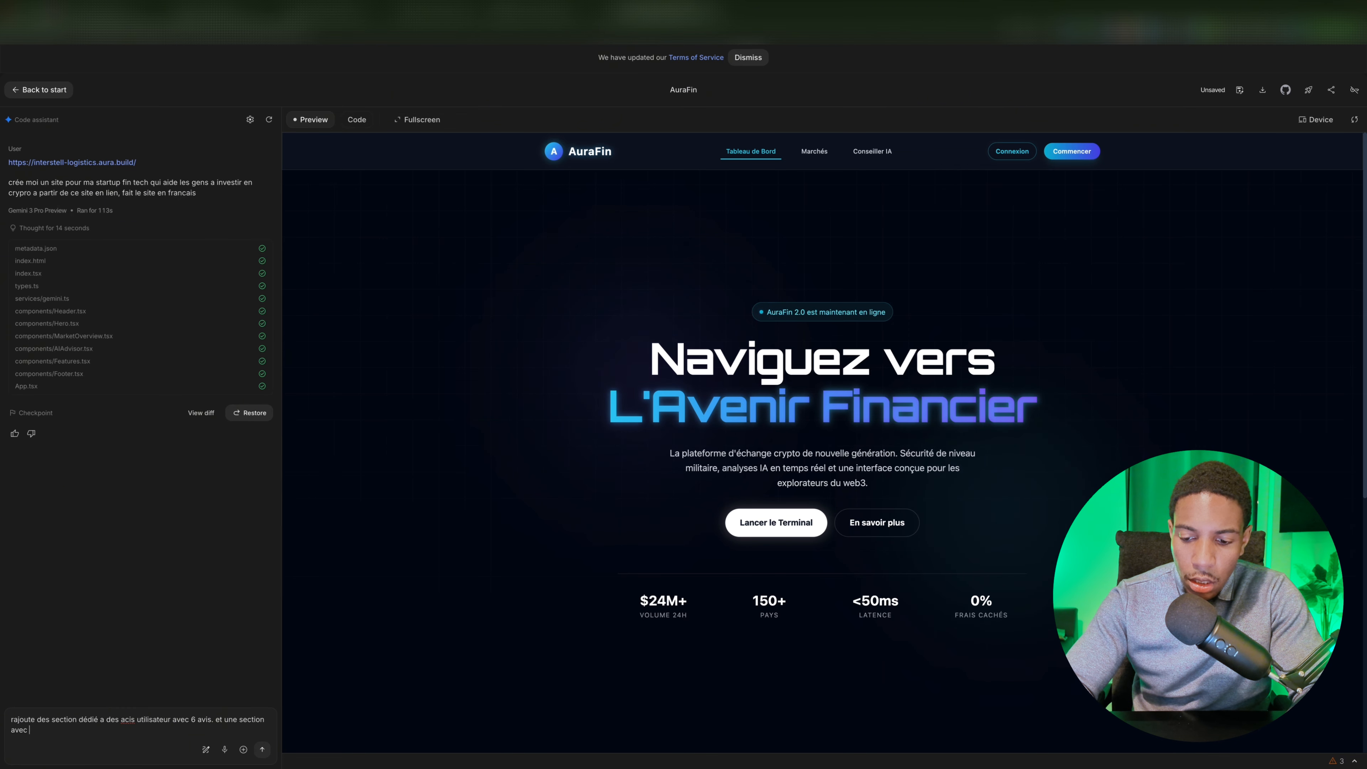
text( le cours des)
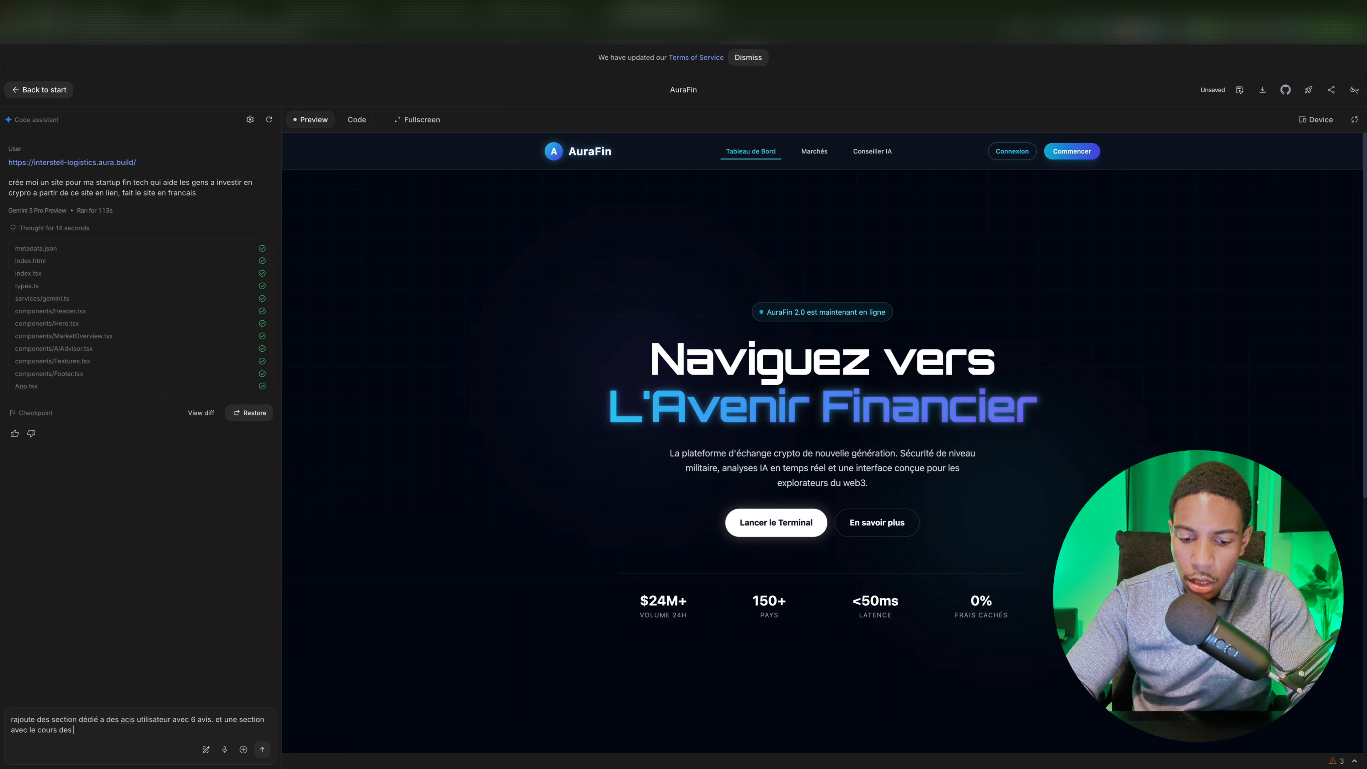
text( 10 premiere)
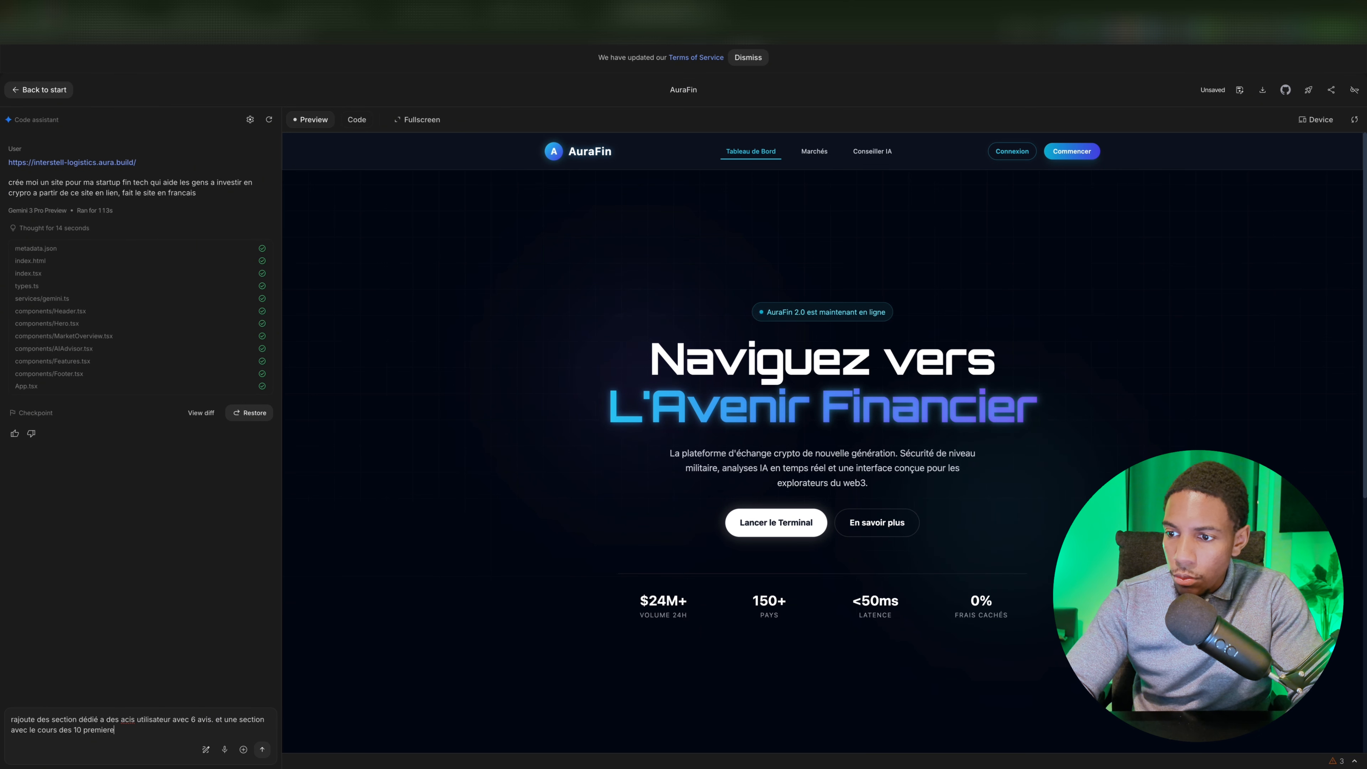
text(s crypto)
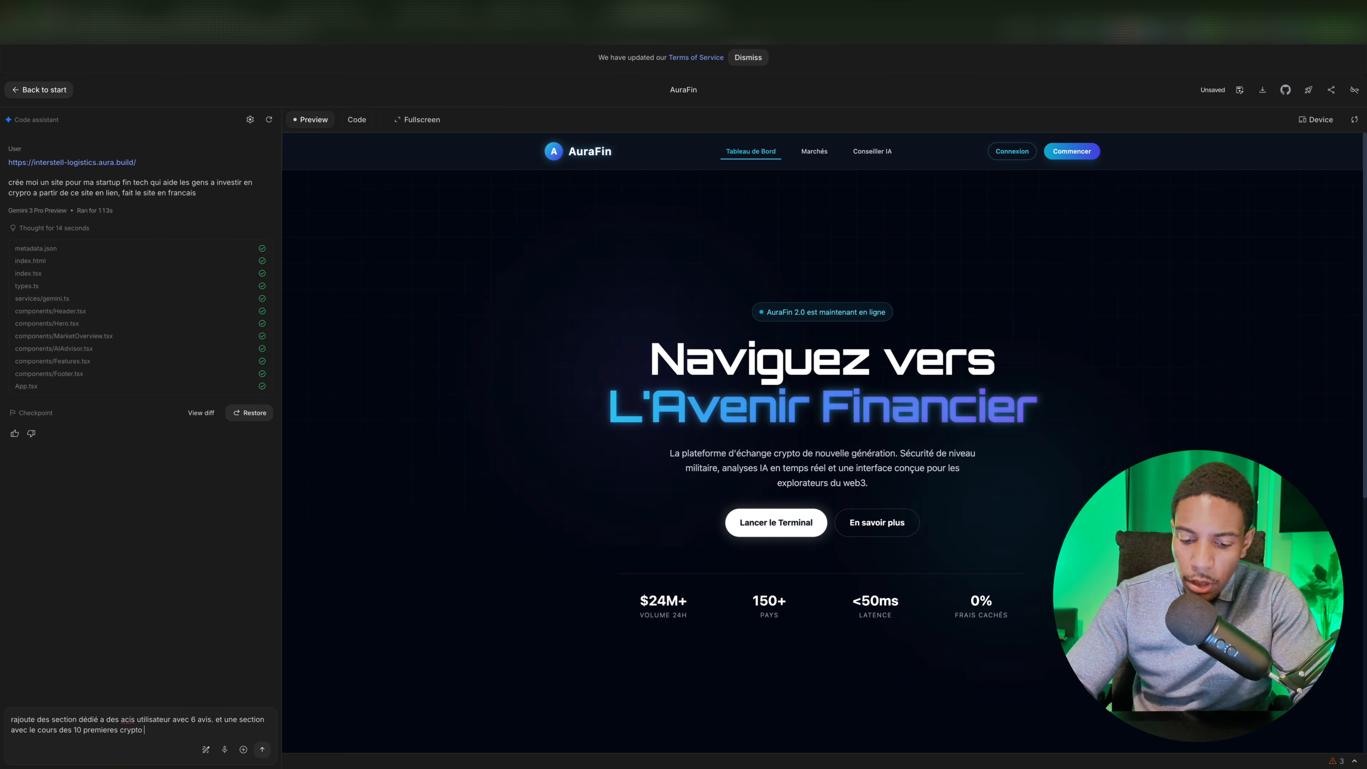
click(128, 720)
key(BackSpace)
text(v)
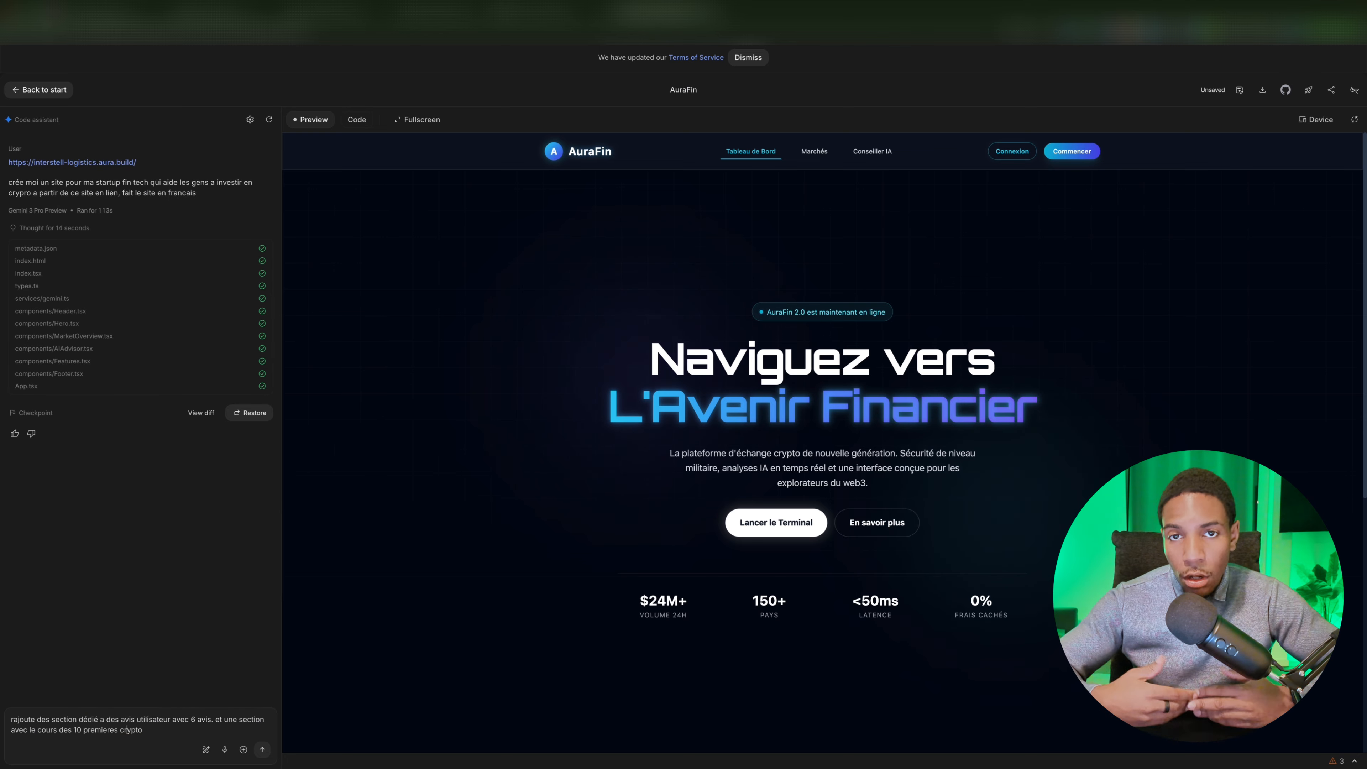
click(262, 749)
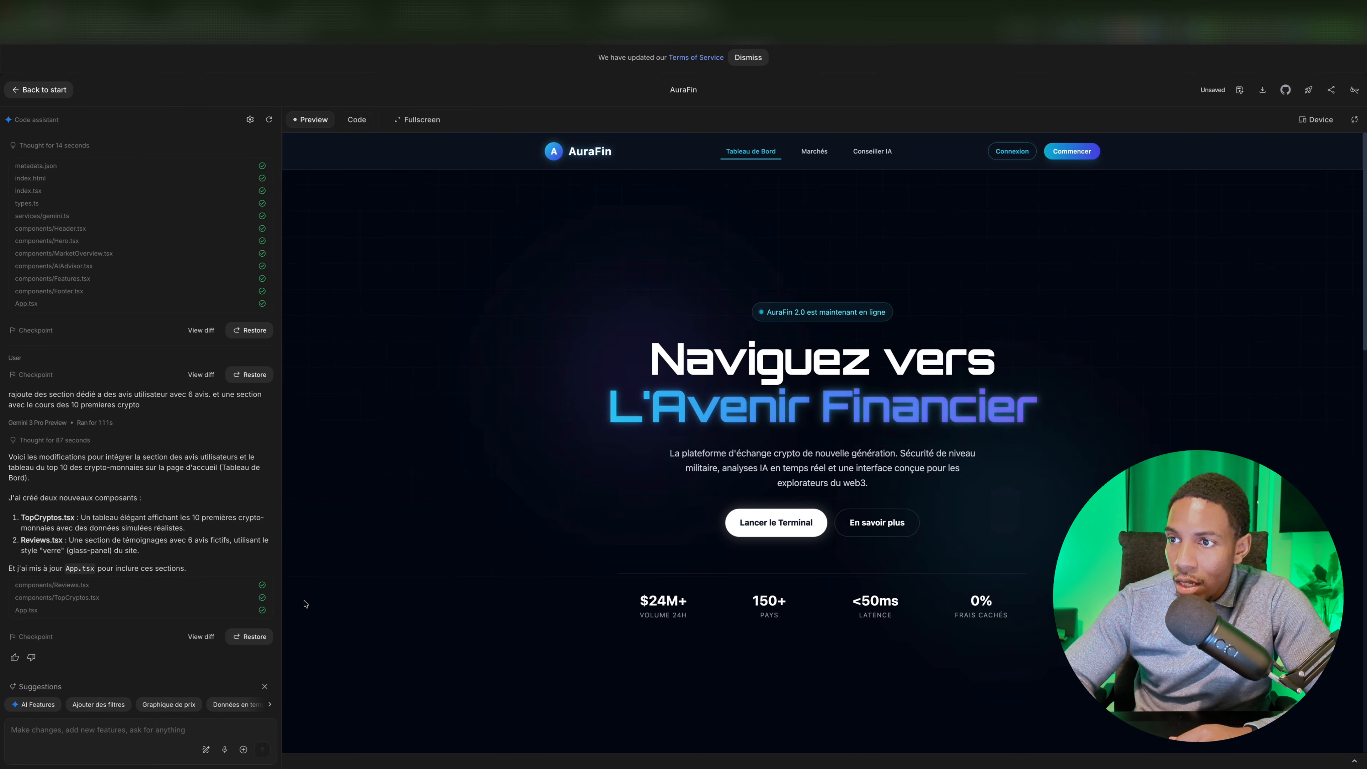
Review the updated home page, examining the Top 10 du Marché table and the Ce que disent nos Explorateurs reviews
scroll(399, 507, down, 8)
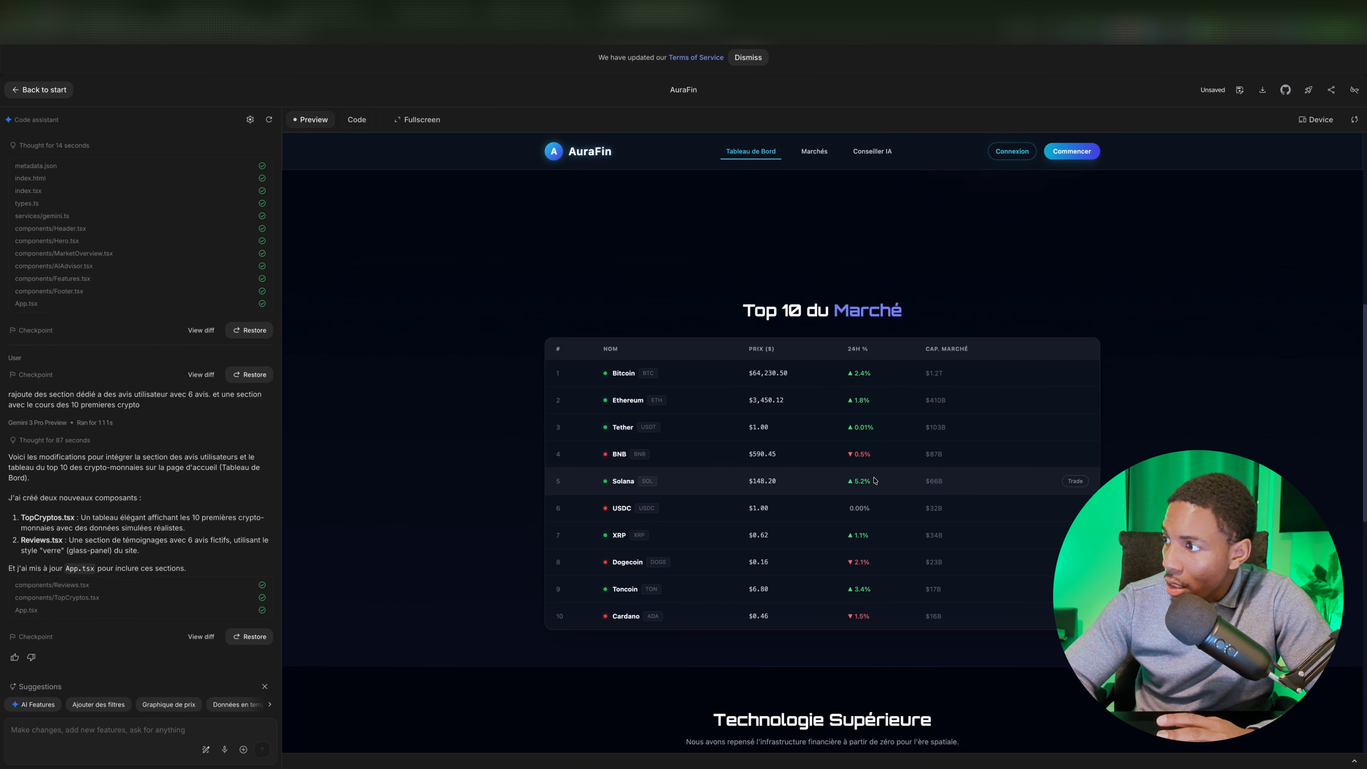
scroll(701, 478, down, 6)
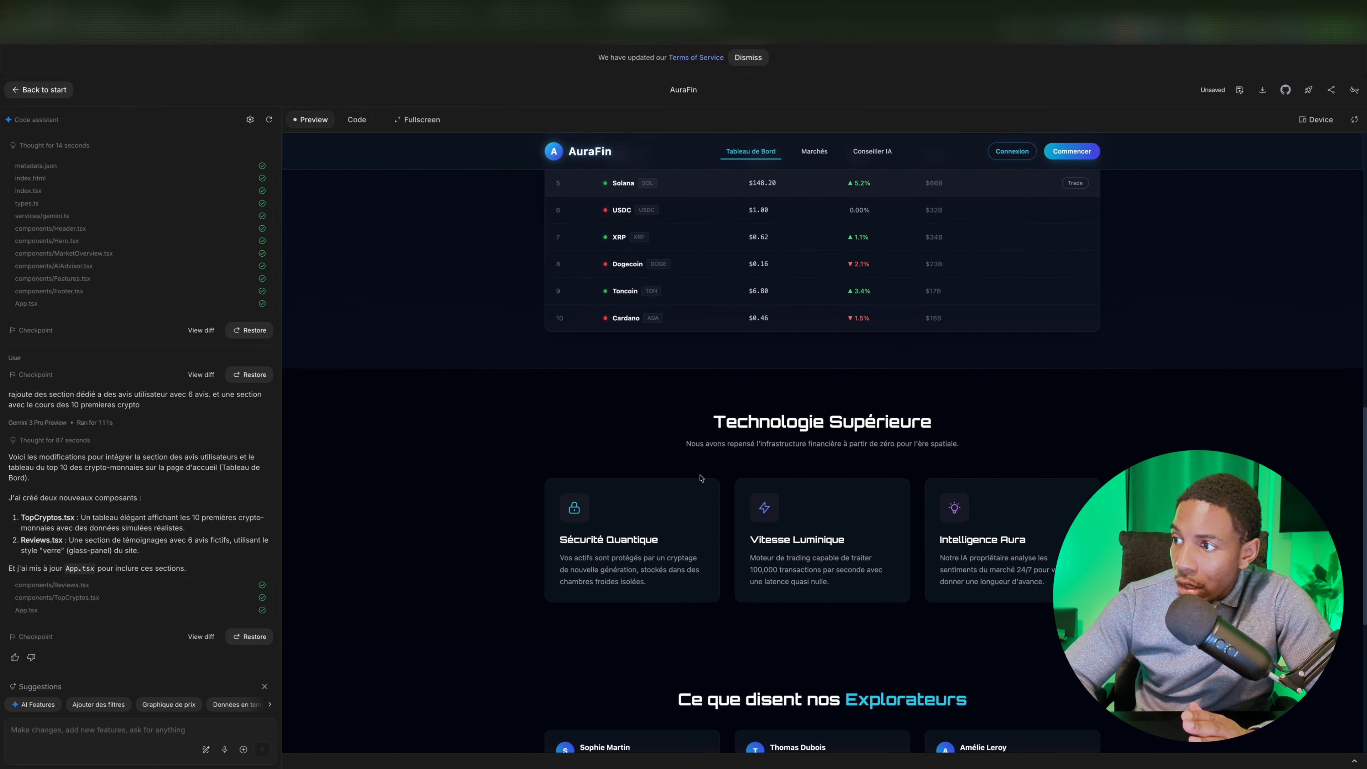
scroll(843, 416, down, 5)
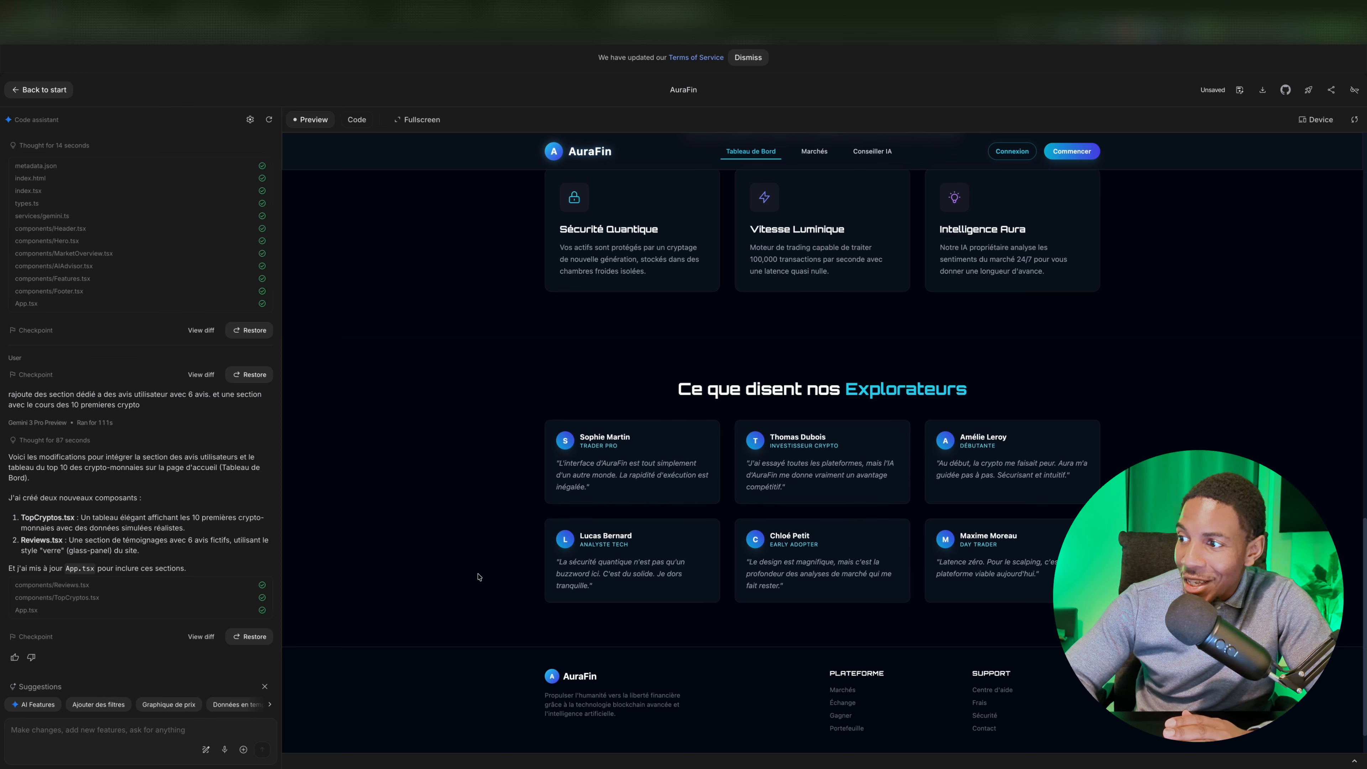
scroll(479, 576, up, 20)
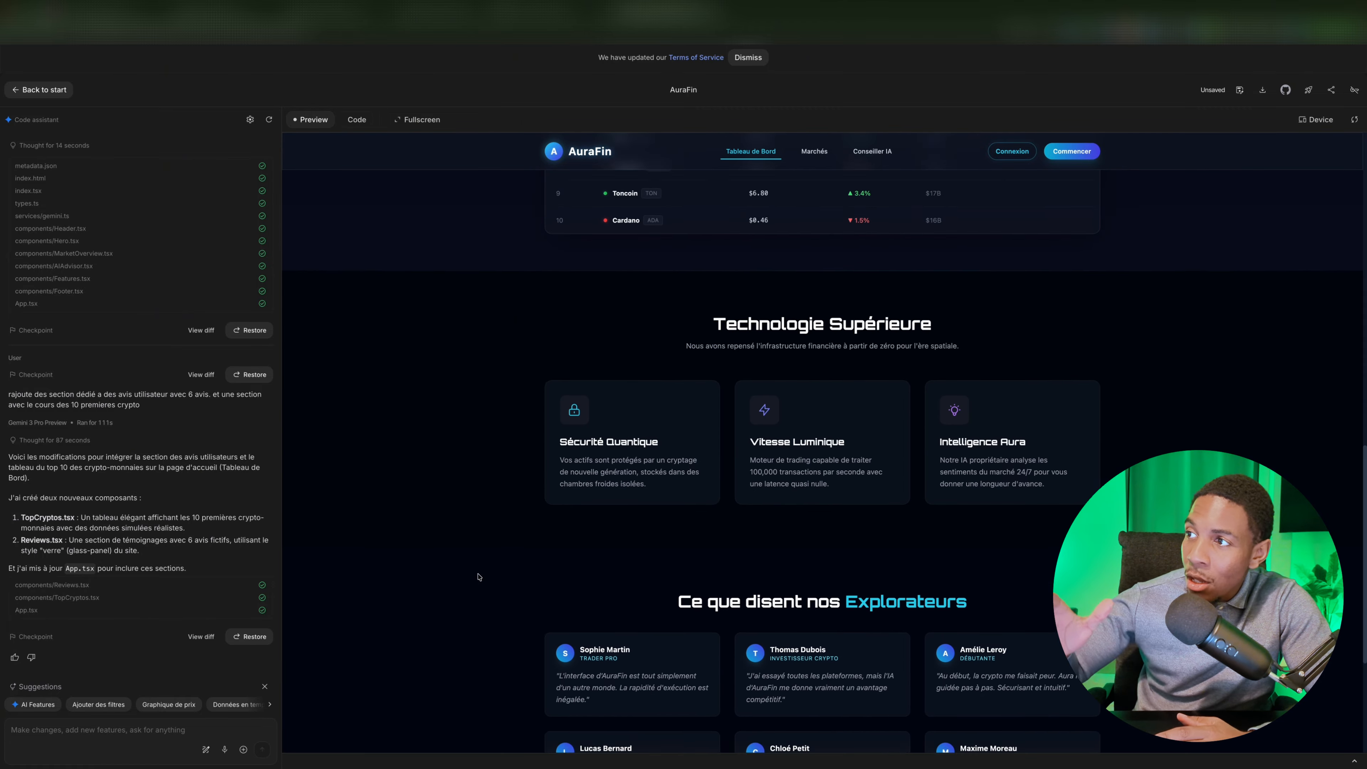